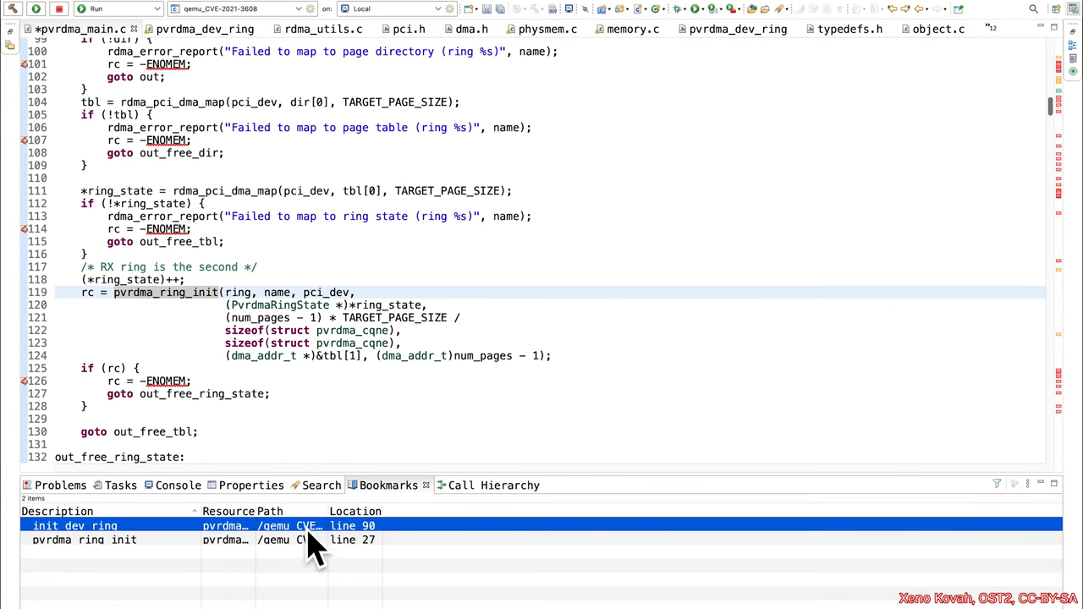
# Bring up the bookmarked init_dev_ring definition and review uses of dir_addr and num_pages.
pyautogui.doubleClick(259, 528)
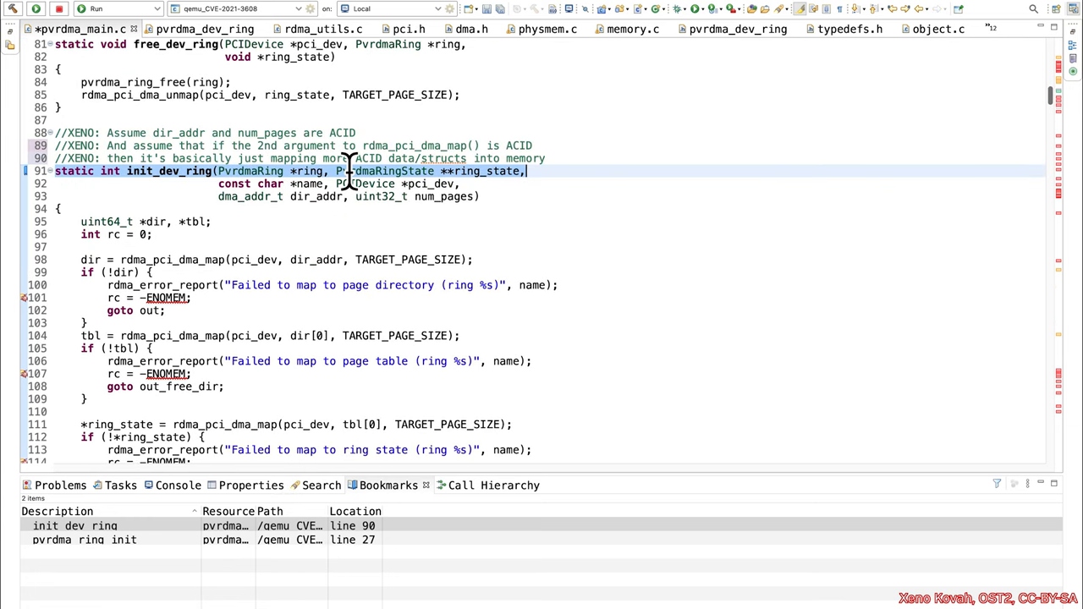
pyautogui.click(320, 197)
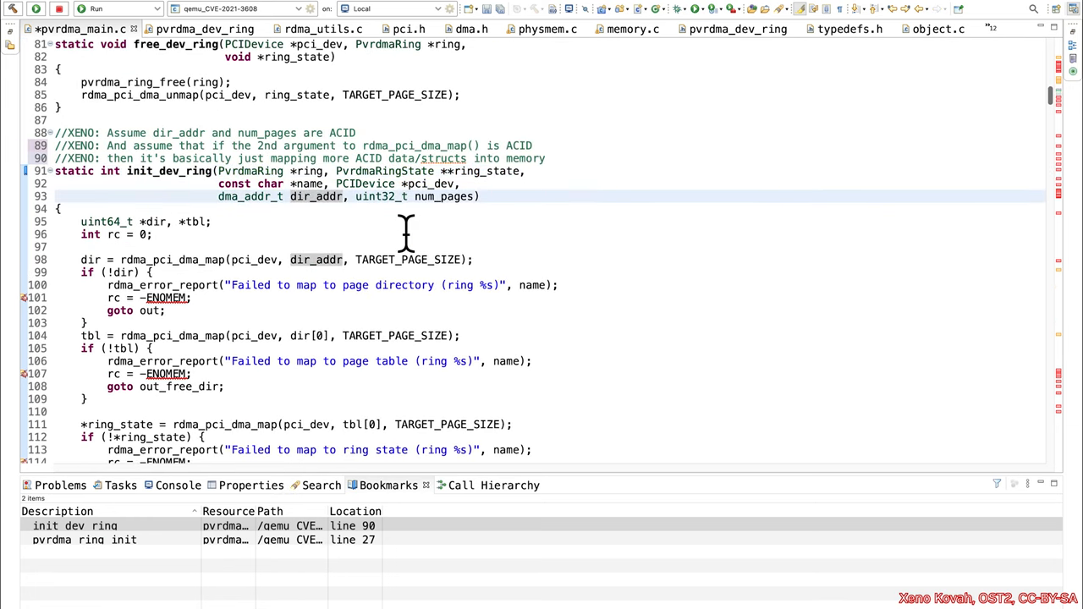
pyautogui.click(441, 197)
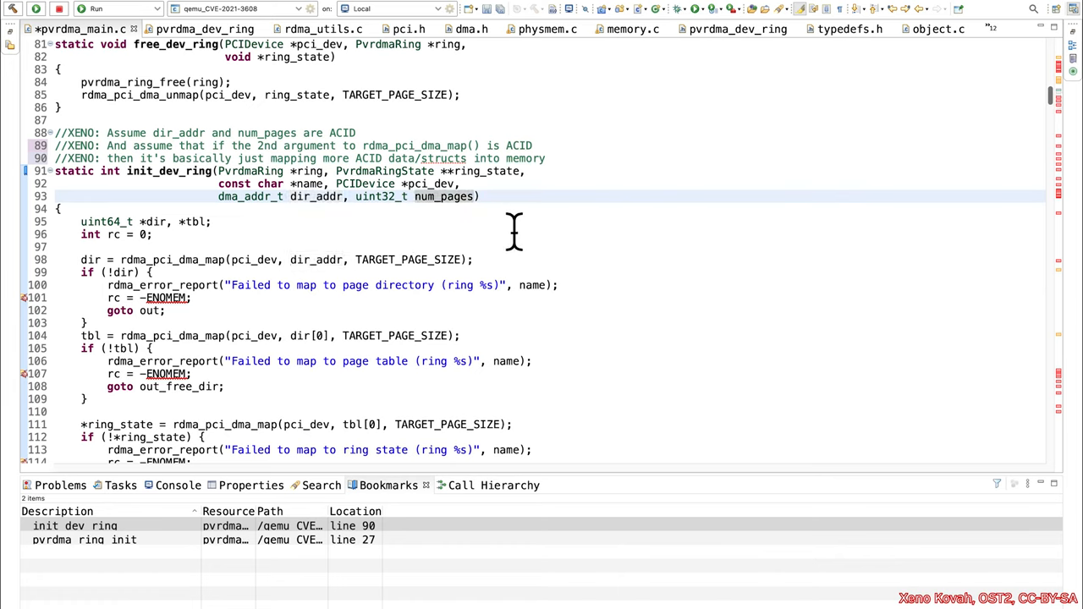
pyautogui.click(326, 198)
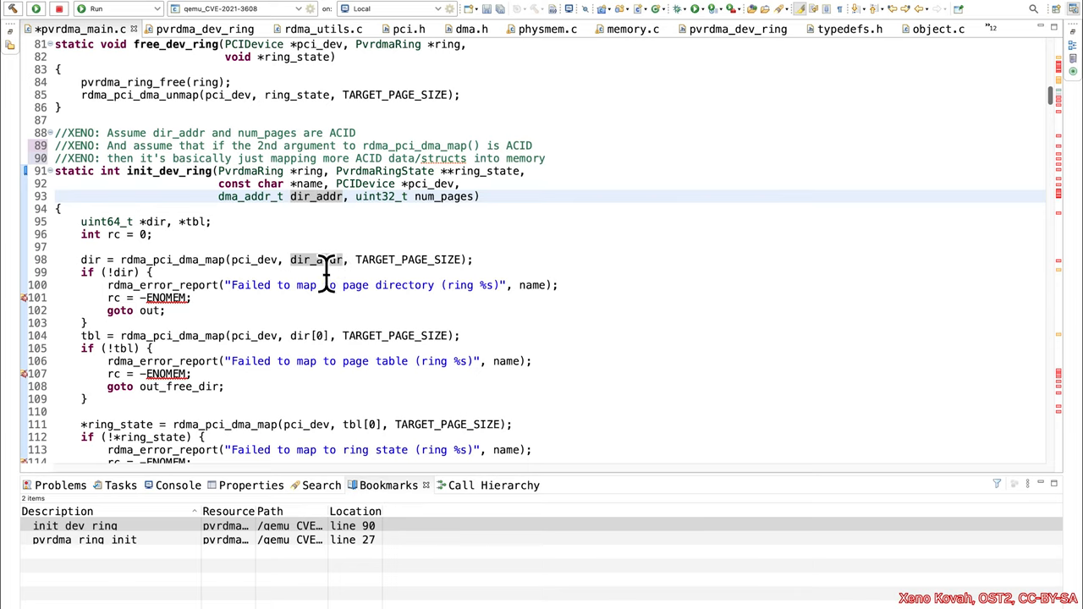
# Examine the dir mapping on line 98 and position the caret at its end for annotation.
pyautogui.click(102, 261)
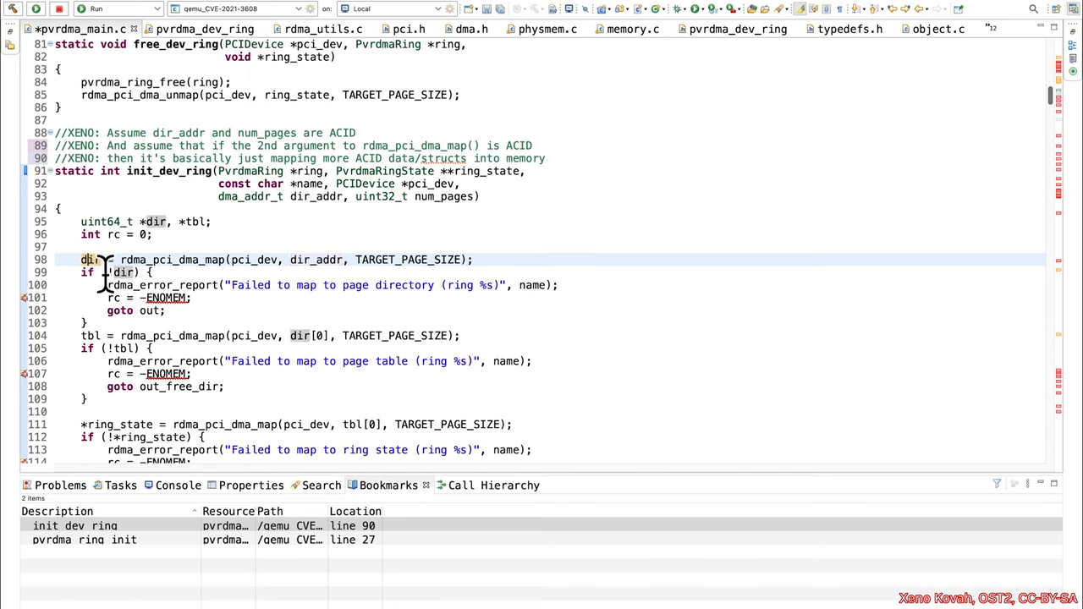
pyautogui.moveTo(90, 260)
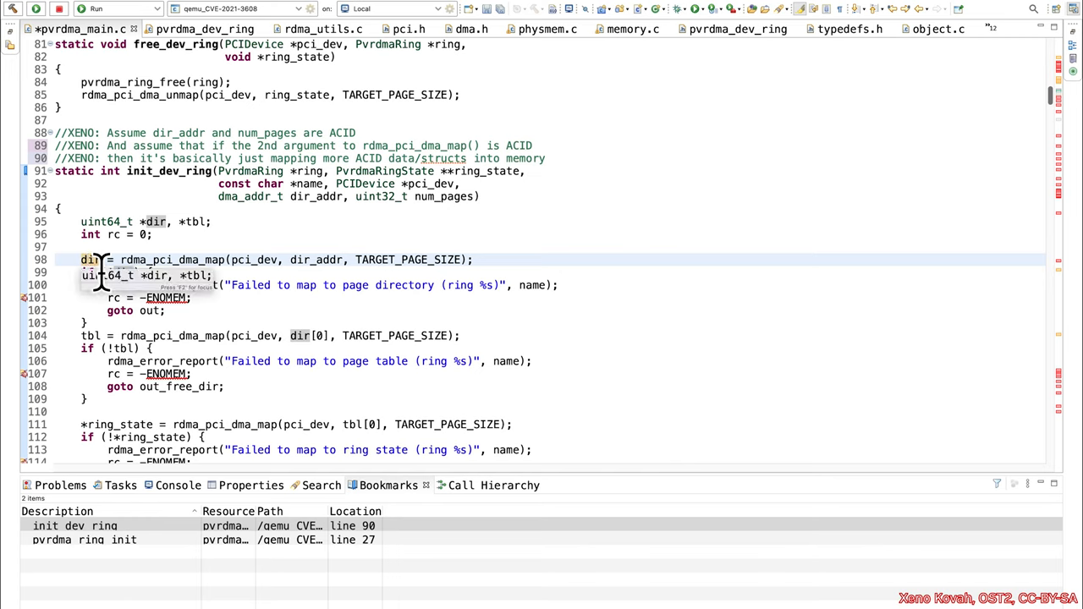
pyautogui.click(324, 263)
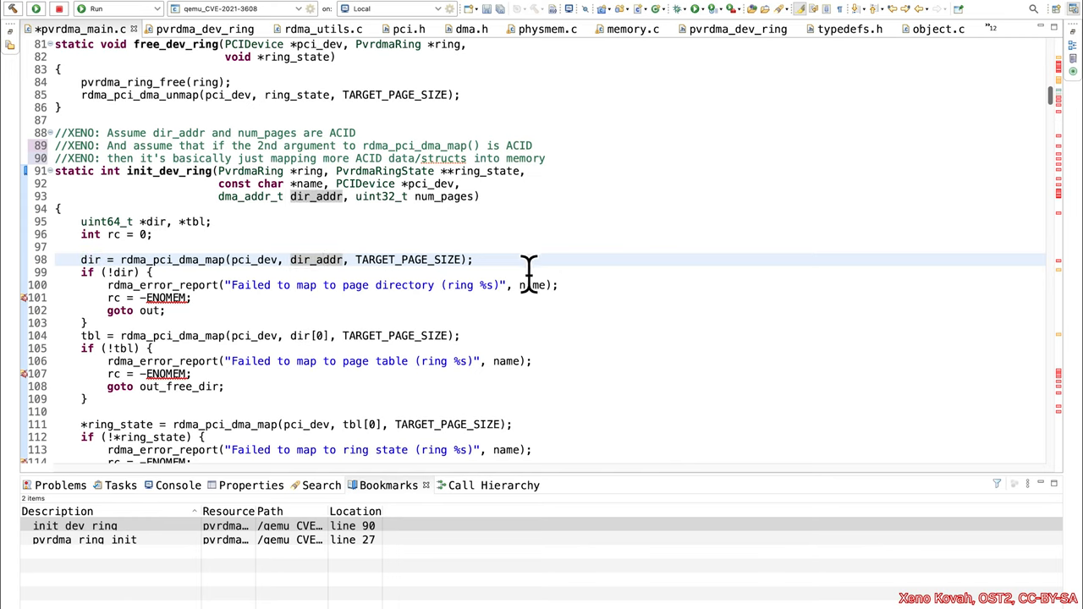
pyautogui.click(516, 262)
pyautogui.write('//XENO: dir_addr -> dir AC')
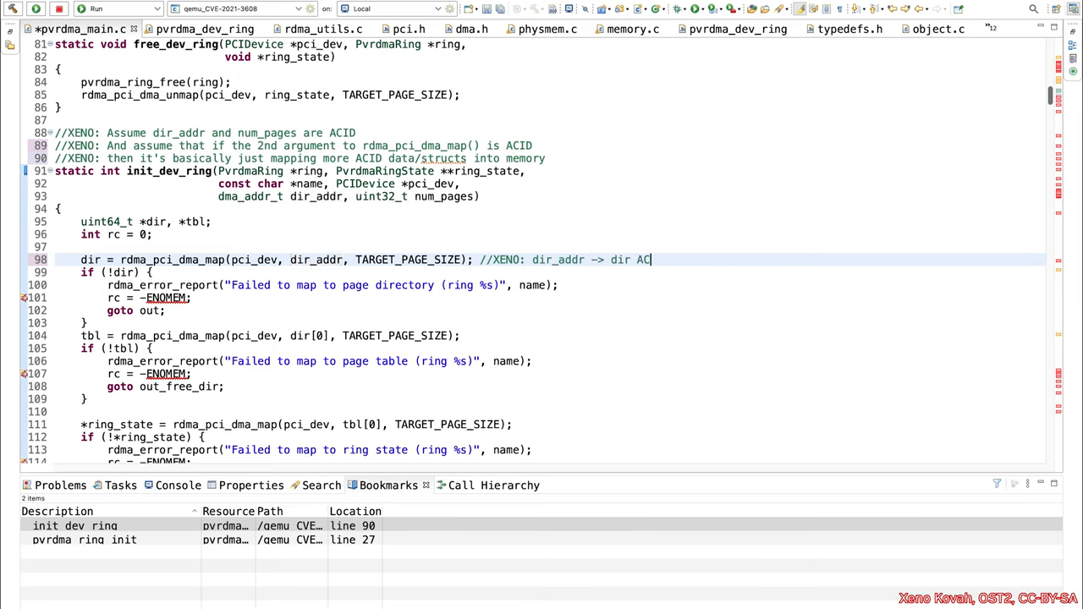
# Copy the line 98 comment onto line 104 and rework it to read 'dir[0] -> tbl ACID'.
pyautogui.click(487, 260)
pyautogui.hotkey('shift', 'End')
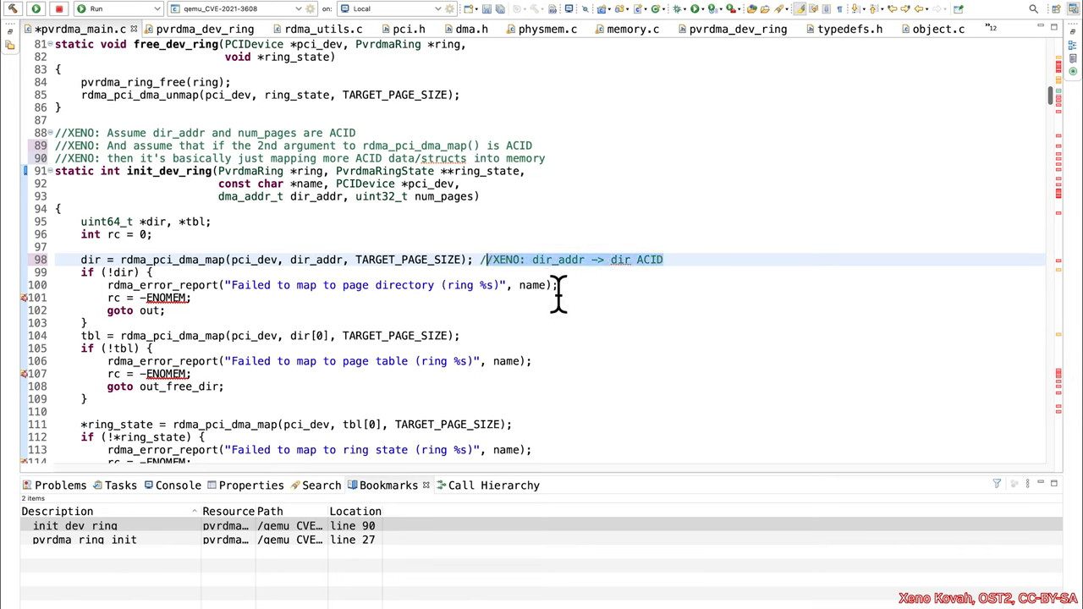
pyautogui.click(88, 259)
pyautogui.moveTo(301, 336)
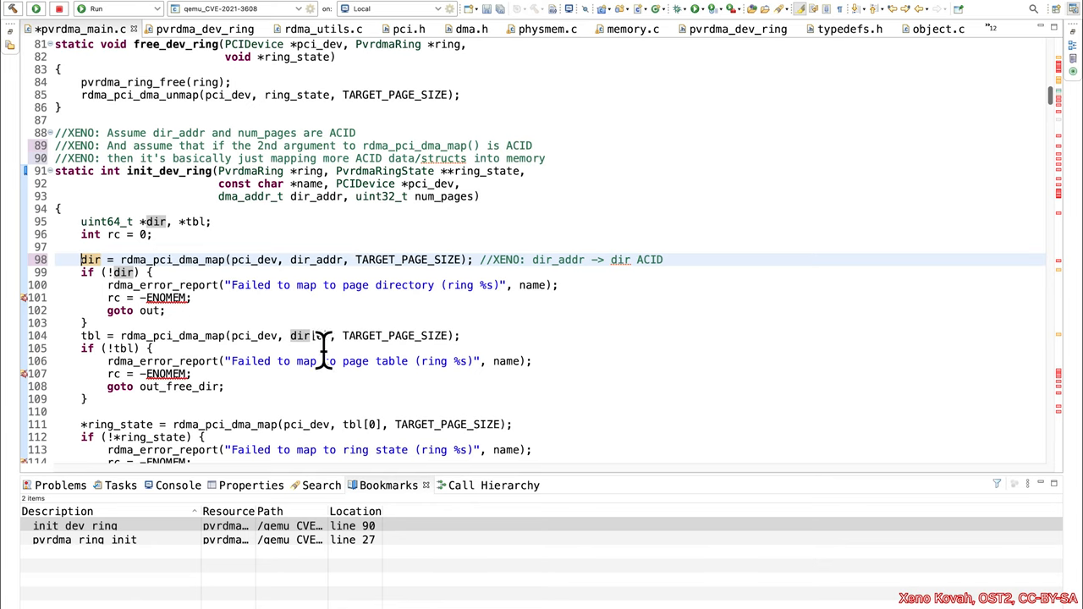
pyautogui.click(484, 337)
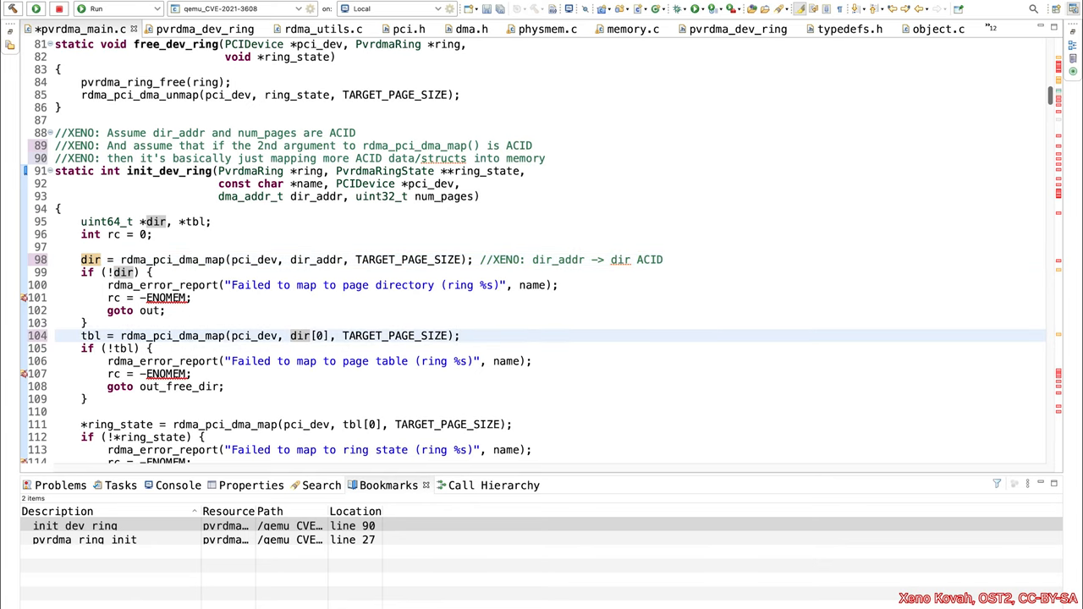
pyautogui.write('//XENO: dir_addr -> dir ACID')
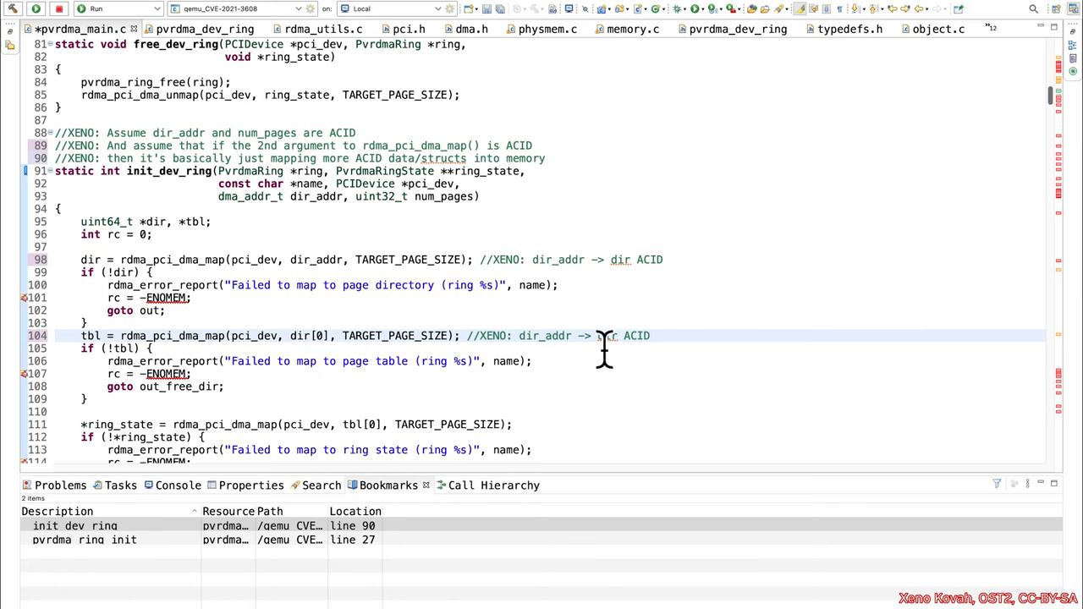
pyautogui.moveTo(592, 338); pyautogui.dragTo(519, 339)
pyautogui.press('BackSpace')
pyautogui.click(88, 336)
pyautogui.click(585, 338)
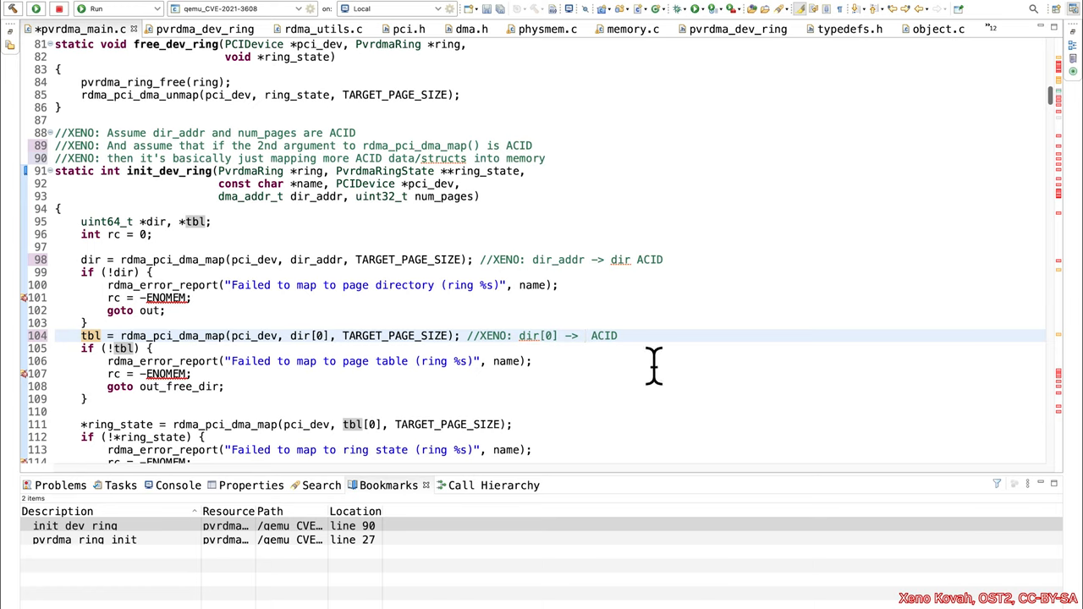
pyautogui.click(606, 338)
pyautogui.write('tbl')
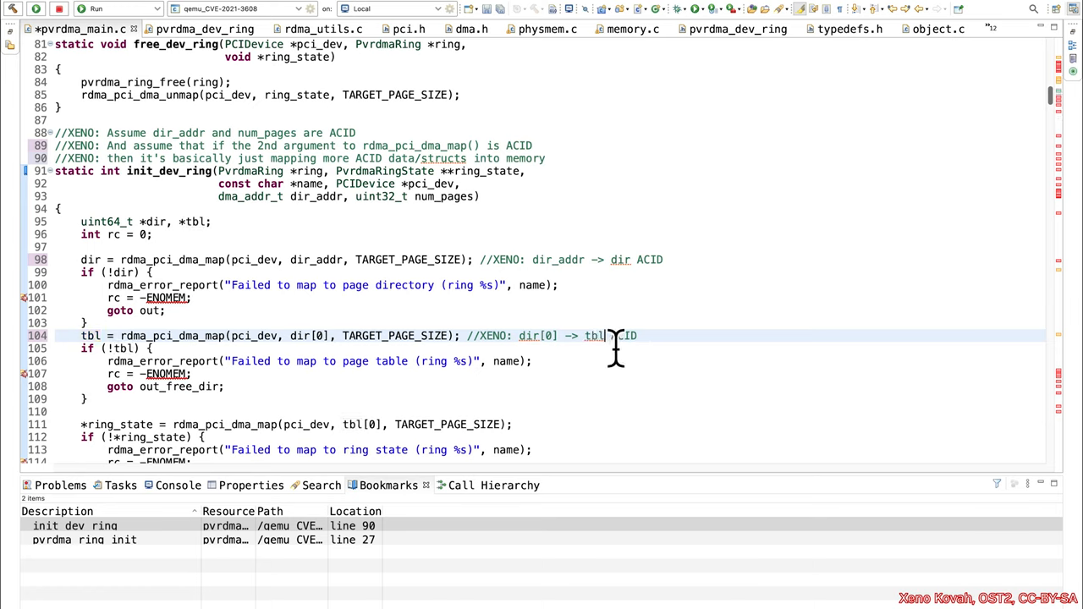
# Paste the comment onto line 111 and edit it to 'tbl[0] -> *ring_state ACID'.
pyautogui.click(364, 424)
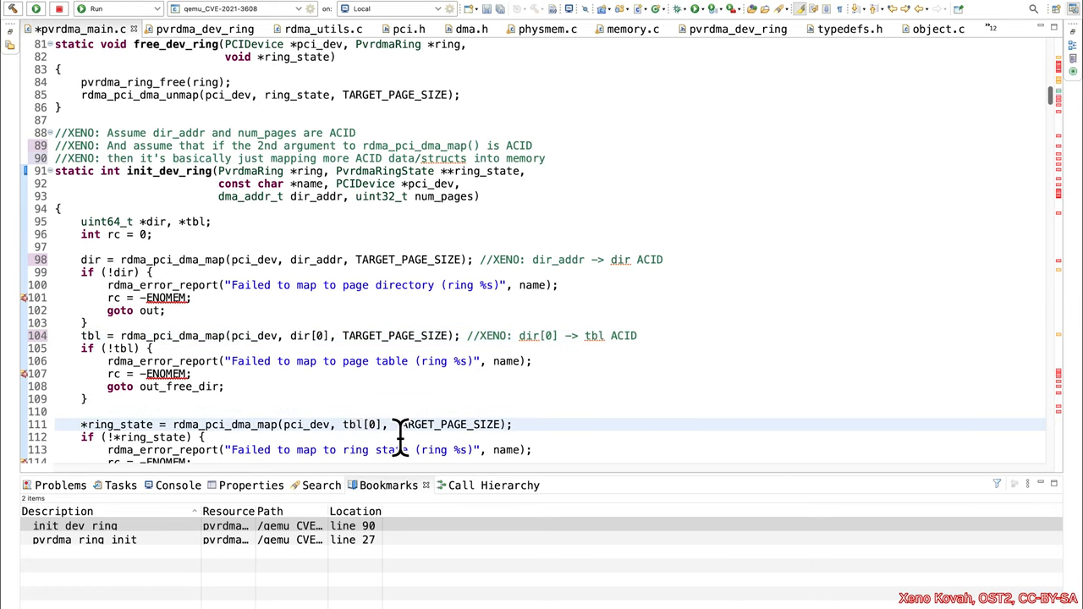
pyautogui.click(120, 425)
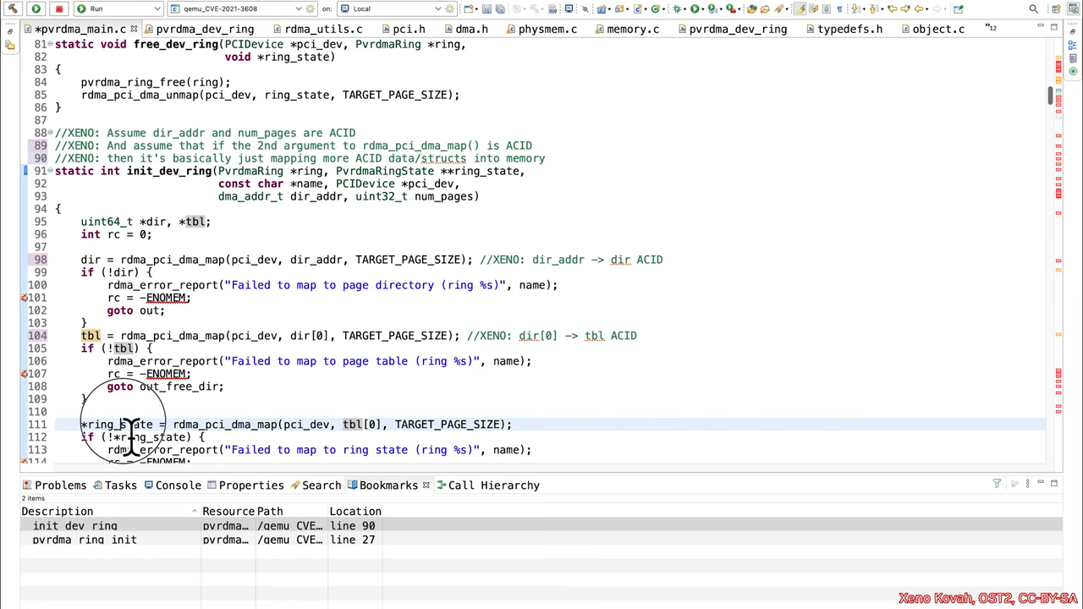
pyautogui.moveTo(650, 342); pyautogui.dragTo(466, 339)
pyautogui.hotkey('ctrl', 'c')
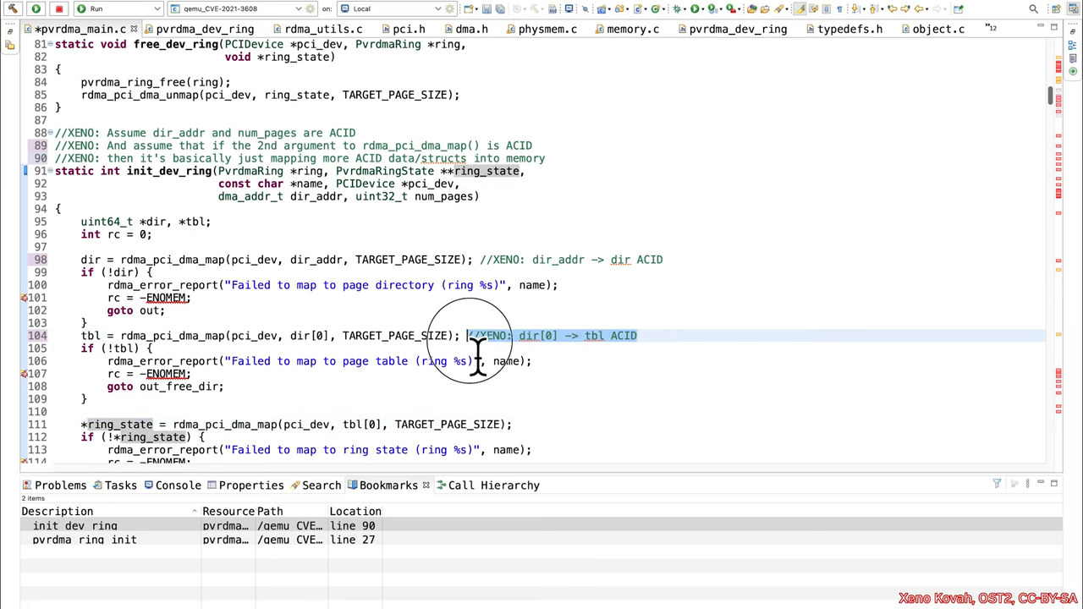
pyautogui.click(533, 423)
pyautogui.hotkey('ctrl', 'v')
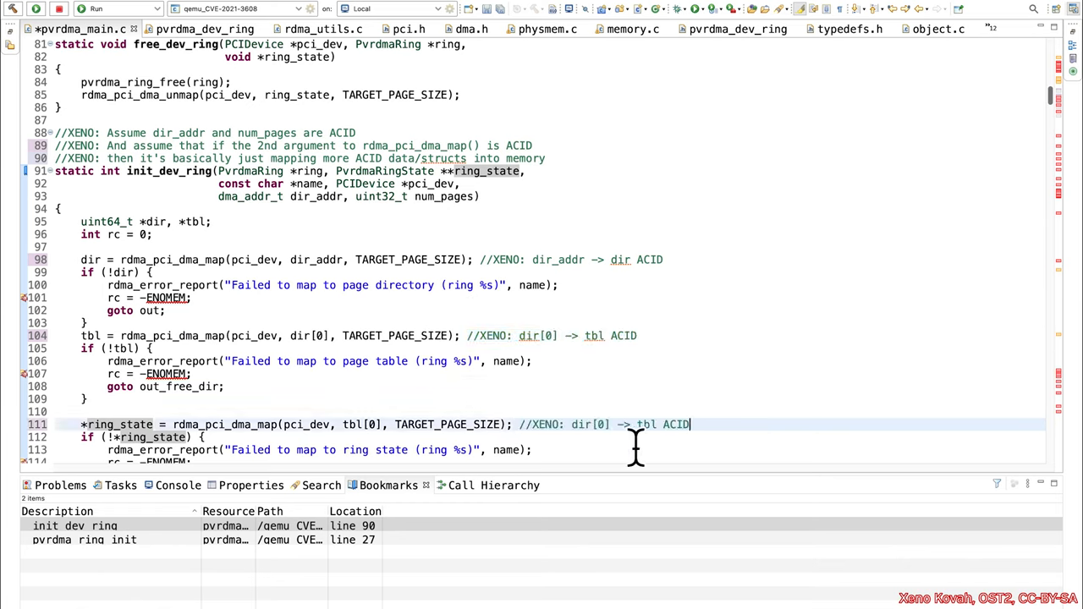
pyautogui.doubleClick(583, 425)
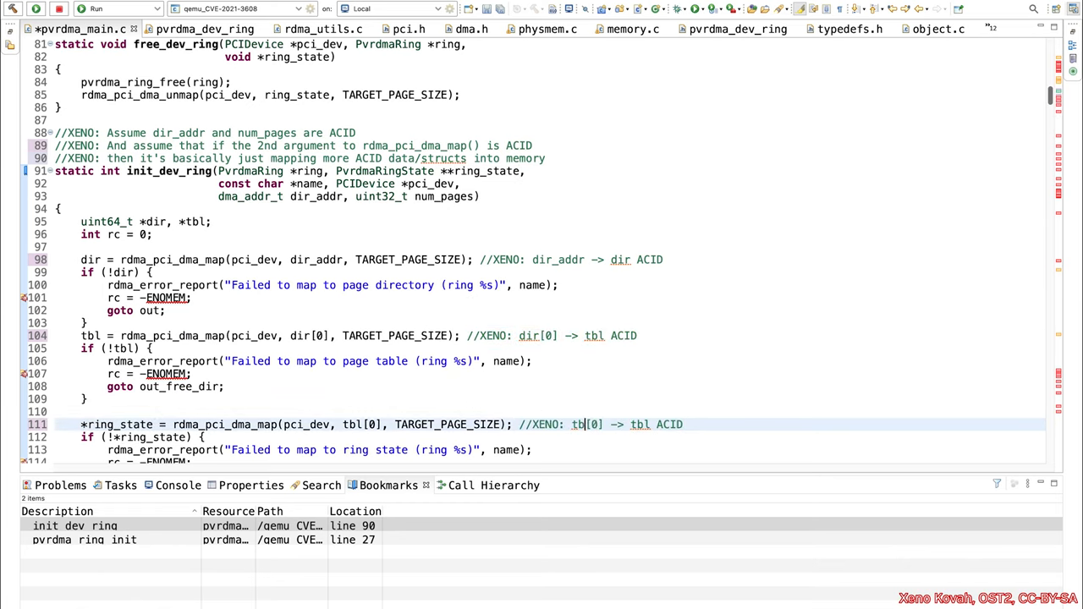
pyautogui.write('tbl')
pyautogui.doubleClick(127, 424)
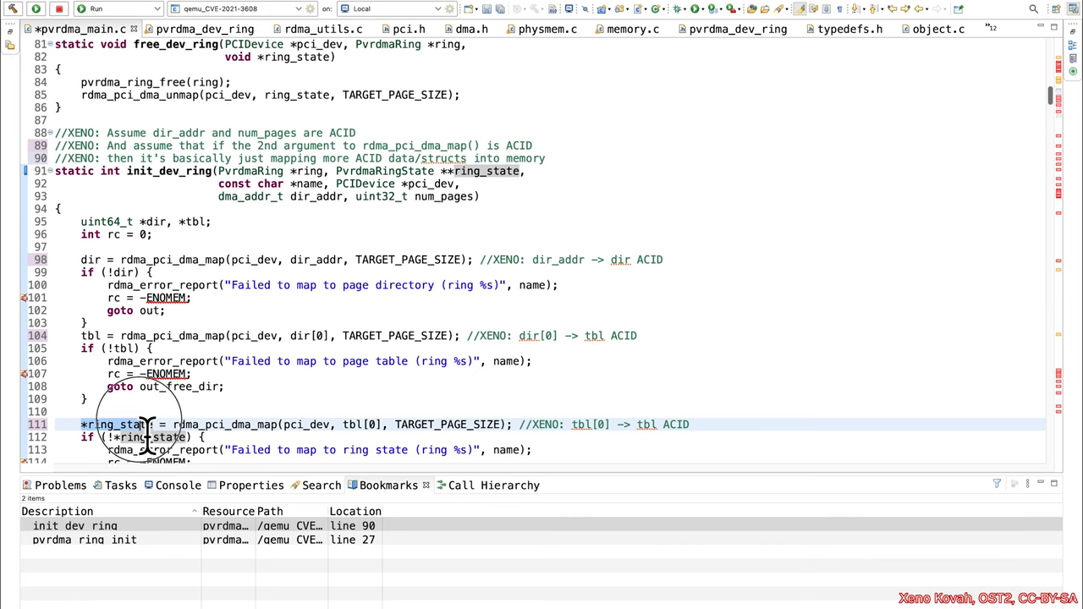
pyautogui.doubleClick(647, 425)
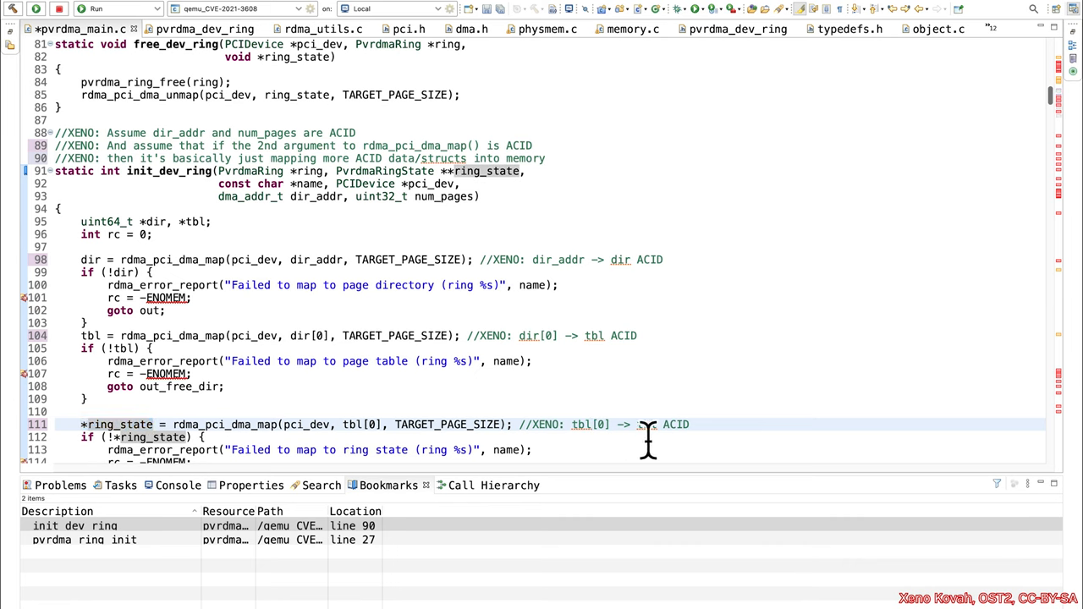
pyautogui.write('*ring_state')
pyautogui.scroll(-2, 785, 431)
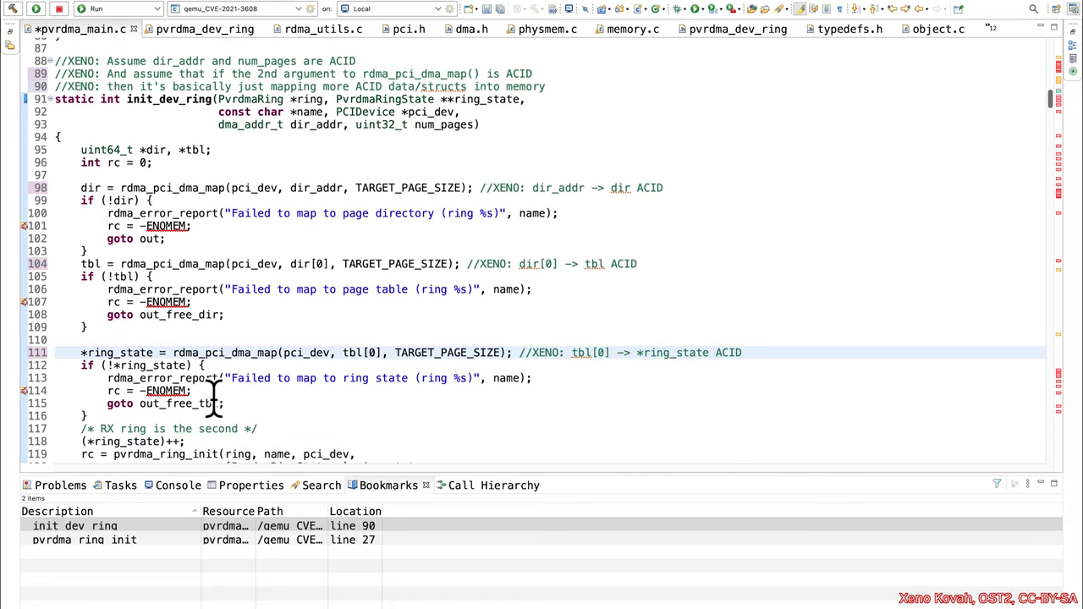
pyautogui.moveTo(189, 369); pyautogui.dragTo(110, 369)
pyautogui.scroll(-2, 110, 386)
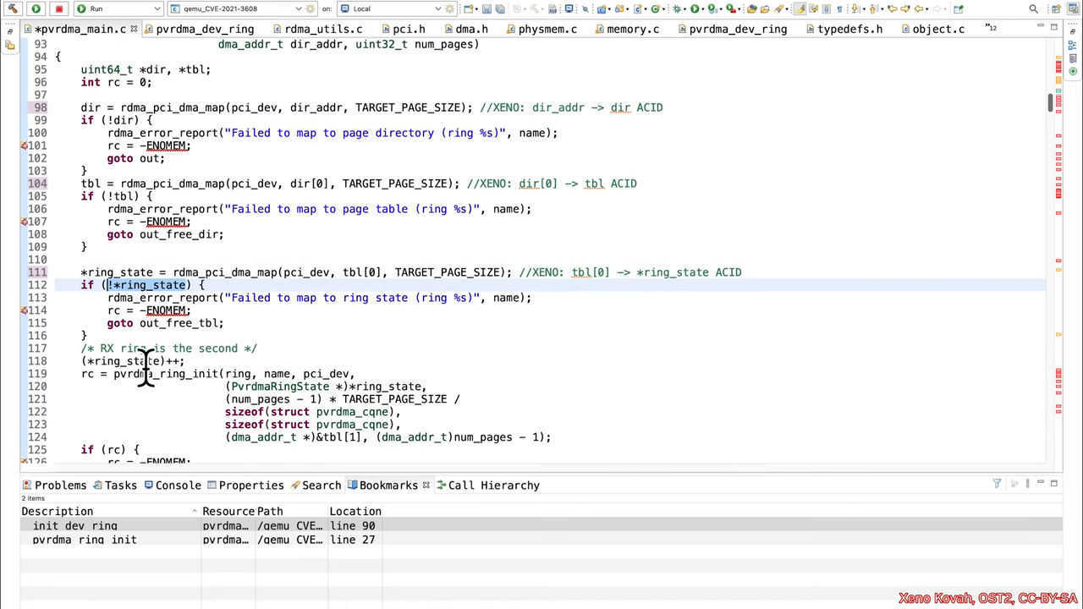
# Examine the pvrdma_ring_init call's ring_state and num_pages - 1 arguments in init_dev_ring.
pyautogui.click(127, 361)
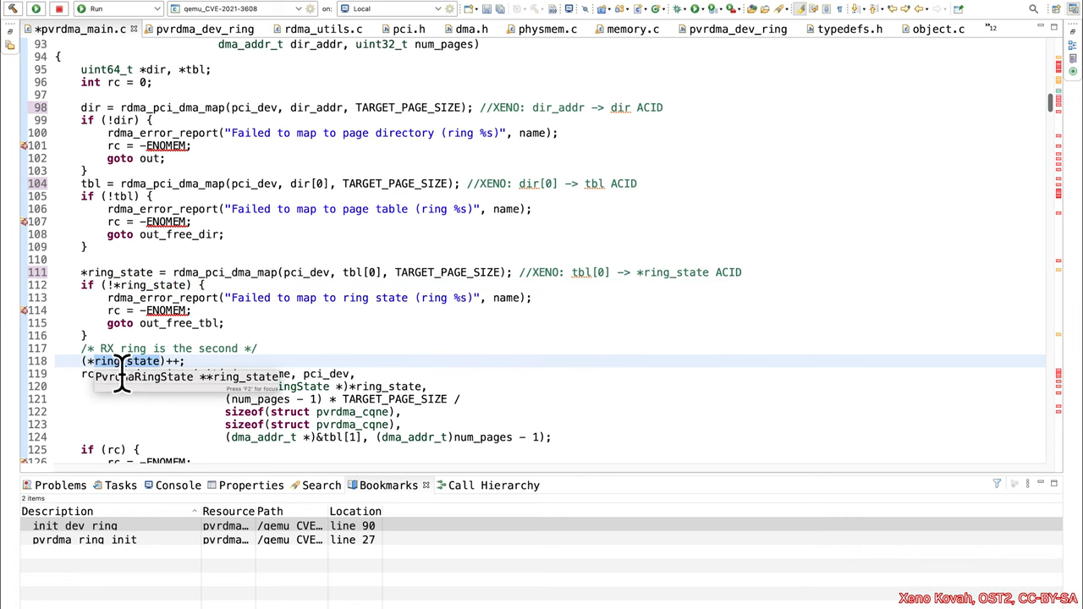
pyautogui.scroll(-1, 169, 326)
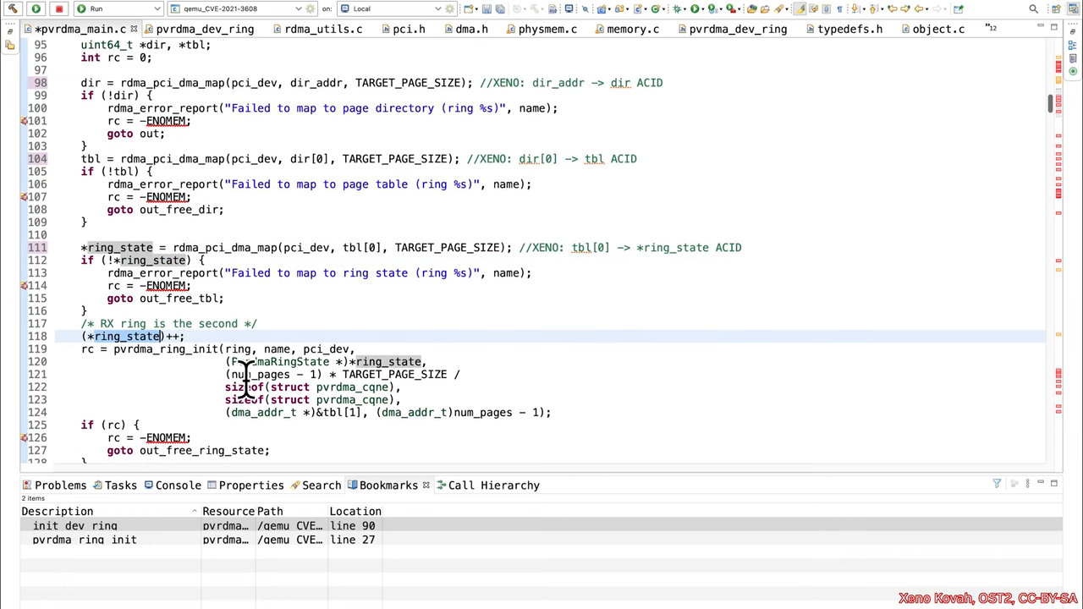
pyautogui.click(201, 351)
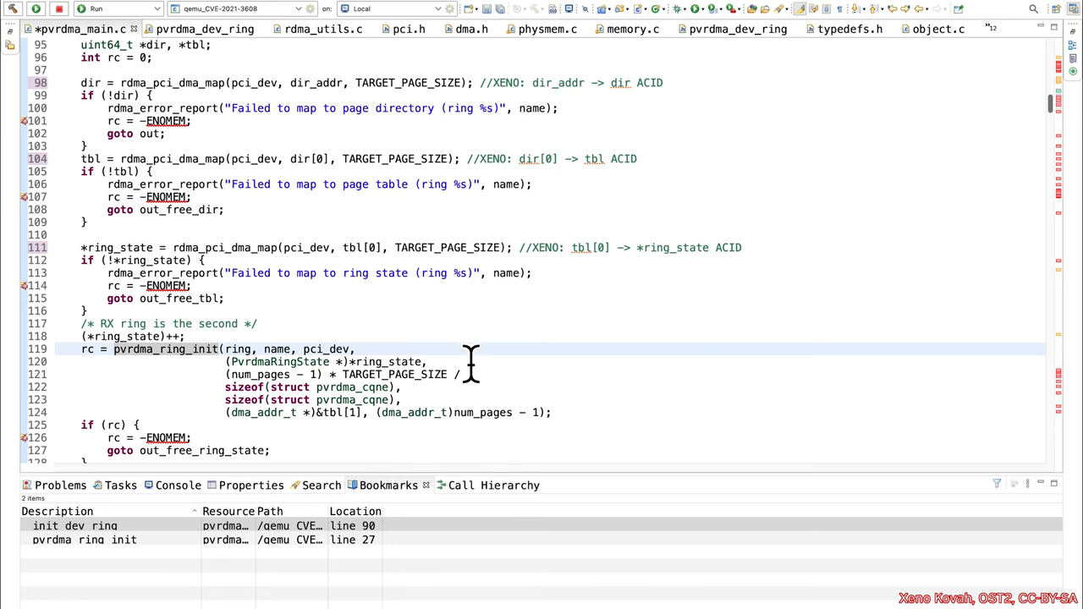
pyautogui.click(410, 365)
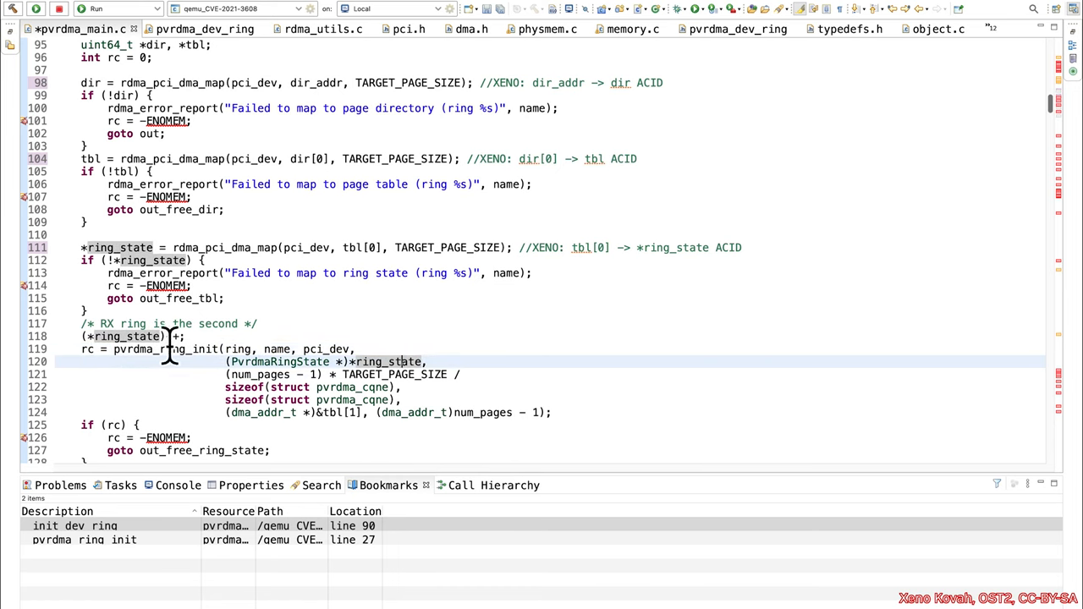
pyautogui.click(271, 375)
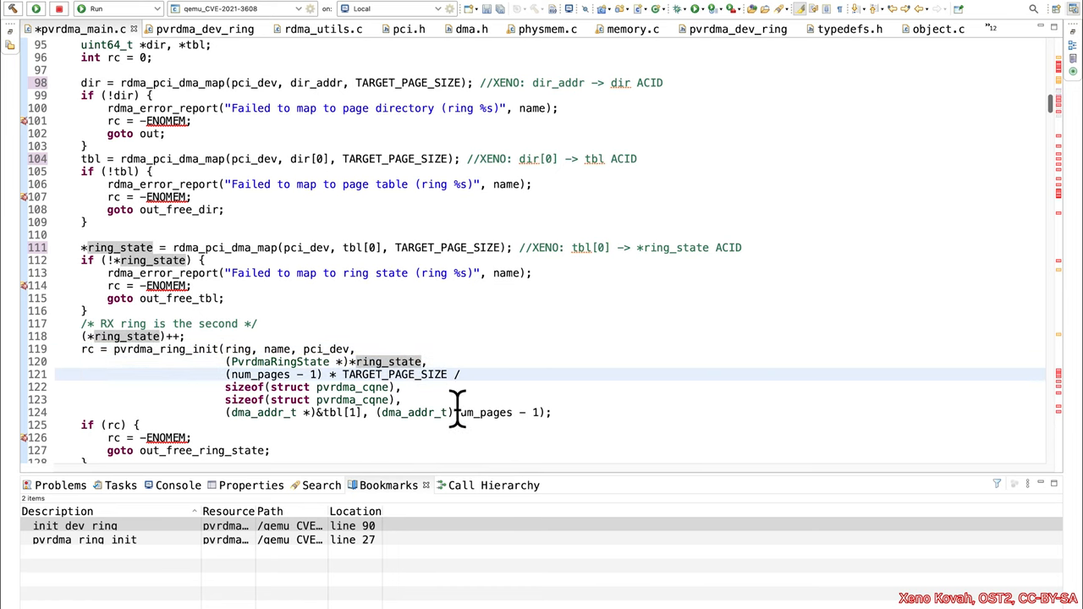
pyautogui.scroll(2, 411, 273)
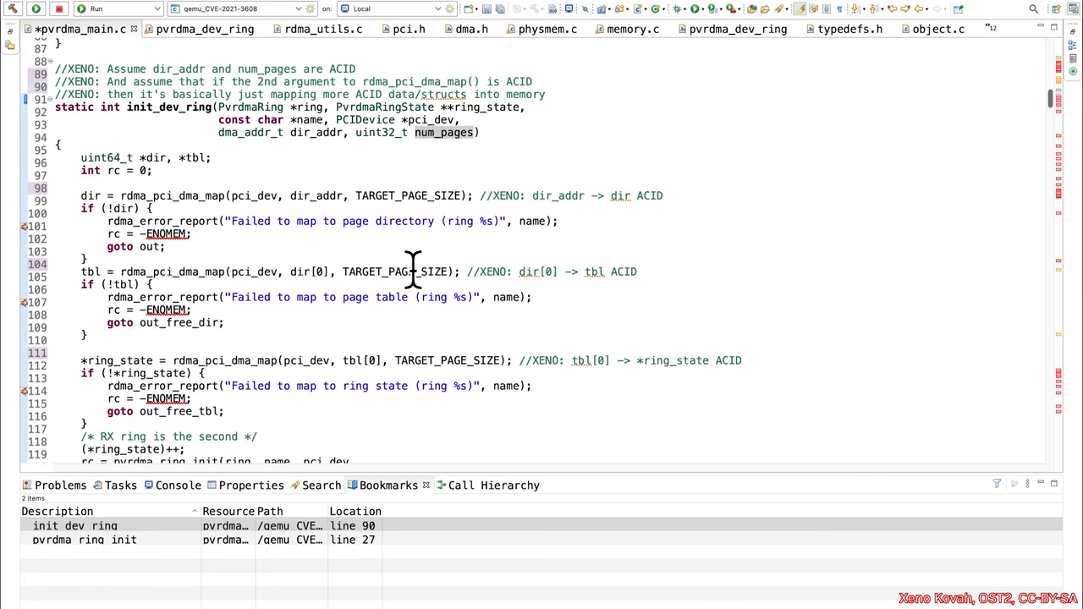
pyautogui.scroll(3, 387, 237)
pyautogui.scroll(-3, 484, 242)
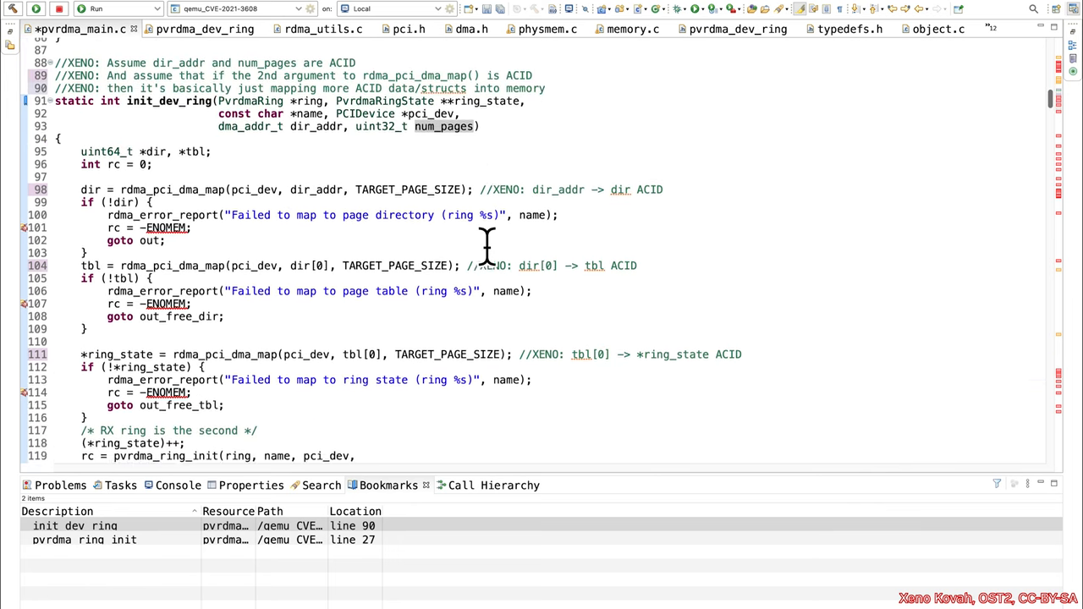
pyautogui.scroll(-2, 483, 242)
pyautogui.scroll(-3, 469, 247)
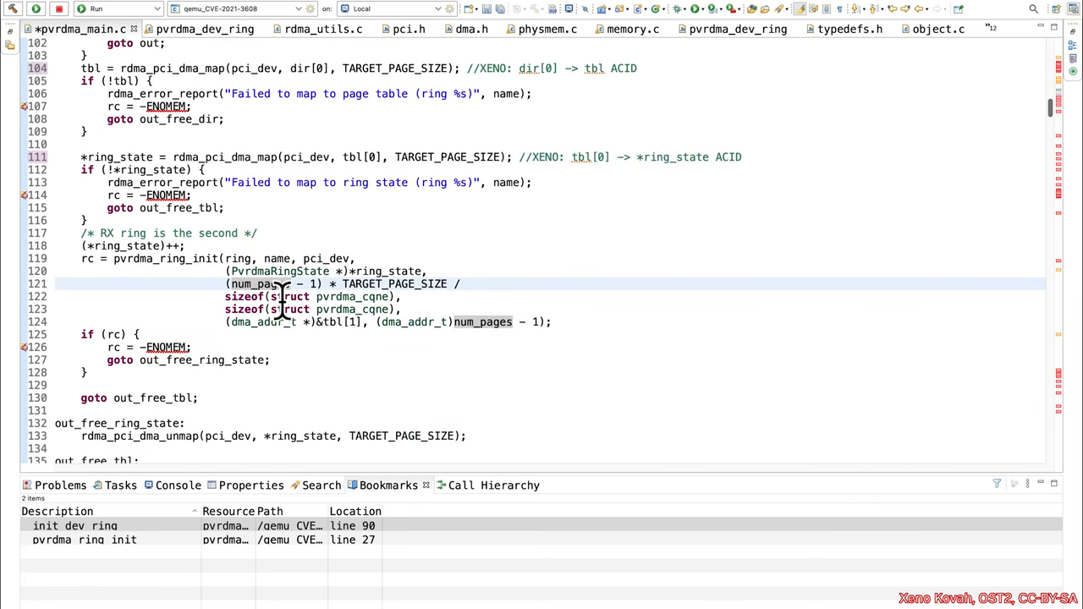
pyautogui.click(327, 290)
pyautogui.click(226, 286)
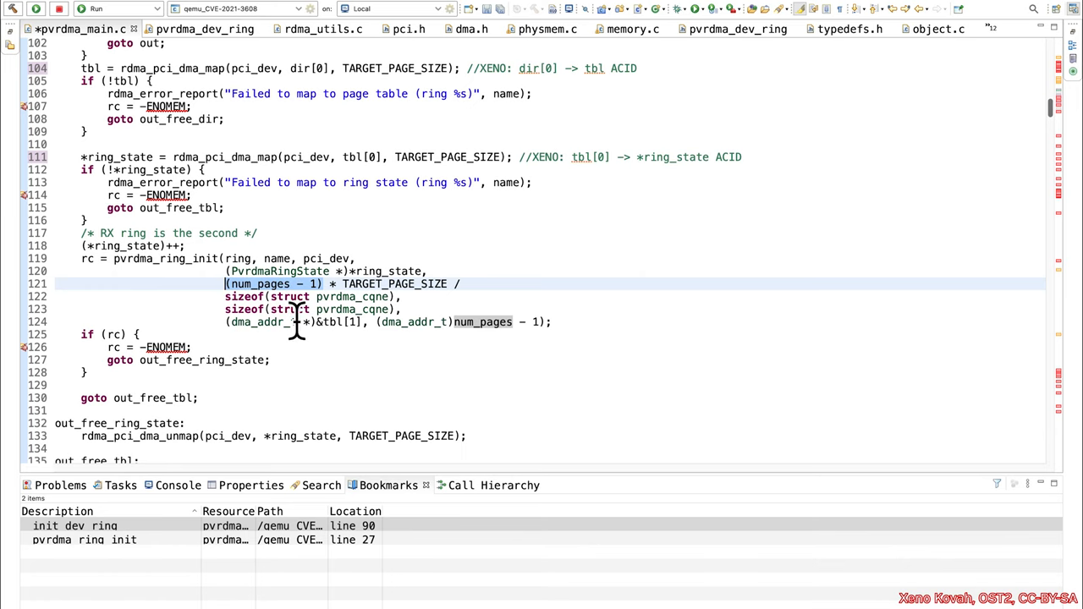
# Trace the tbl[1] argument, then jump to pvrdma_ring_init and highlight its npages parameter.
pyautogui.click(547, 325)
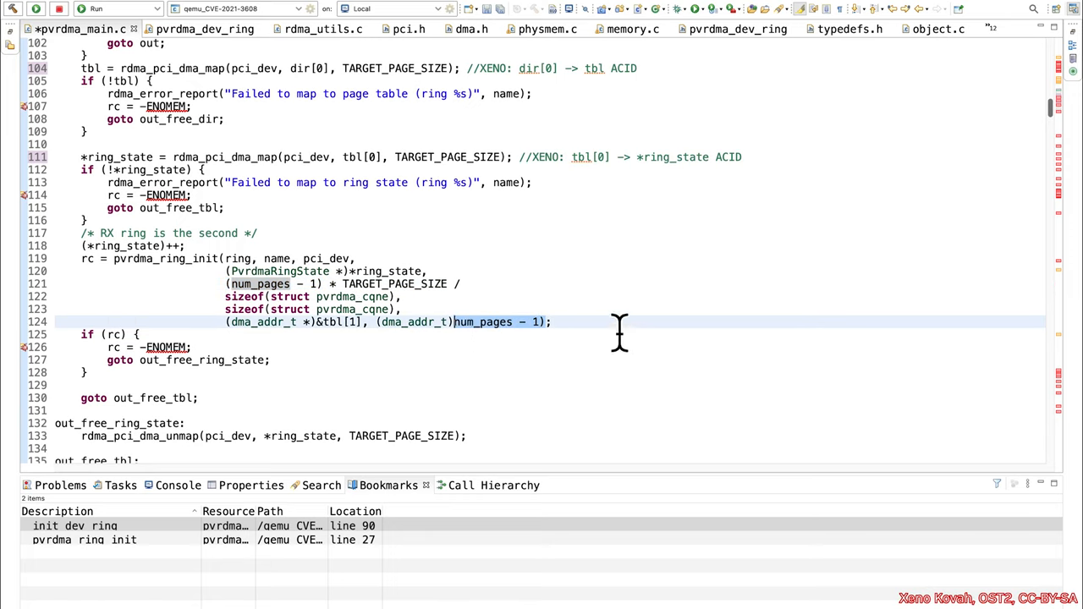
pyautogui.click(501, 337)
pyautogui.click(497, 327)
pyautogui.hotkey('ctrl', 'Left')
pyautogui.hotkey('ctrl', 'Left')
pyautogui.hotkey('ctrl', 'Left')
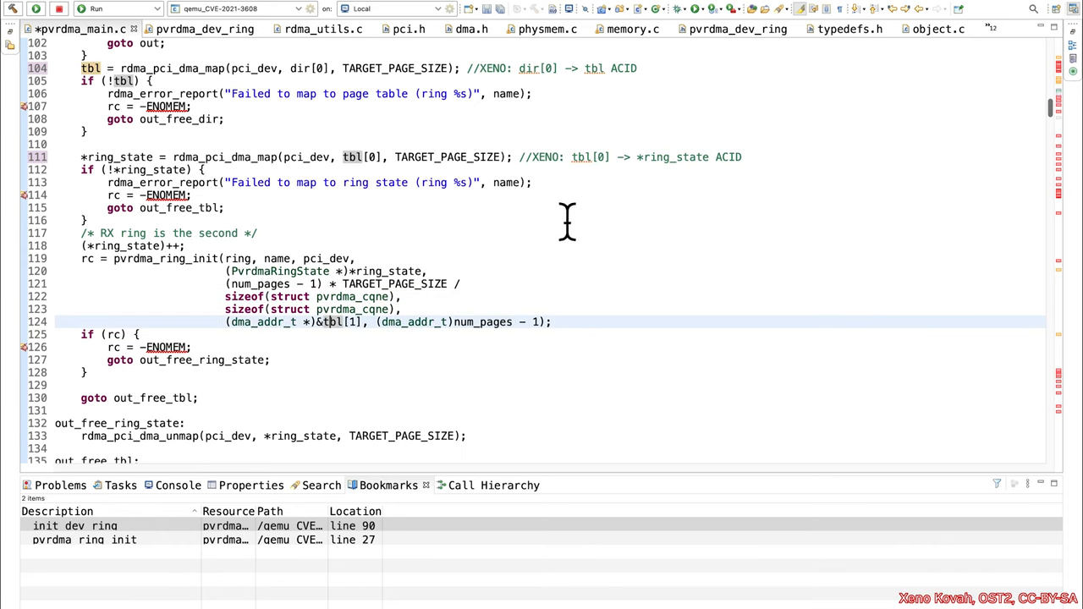
pyautogui.keyDown('ctrl'); pyautogui.click(175, 262); pyautogui.keyUp('ctrl')
pyautogui.click(494, 196)
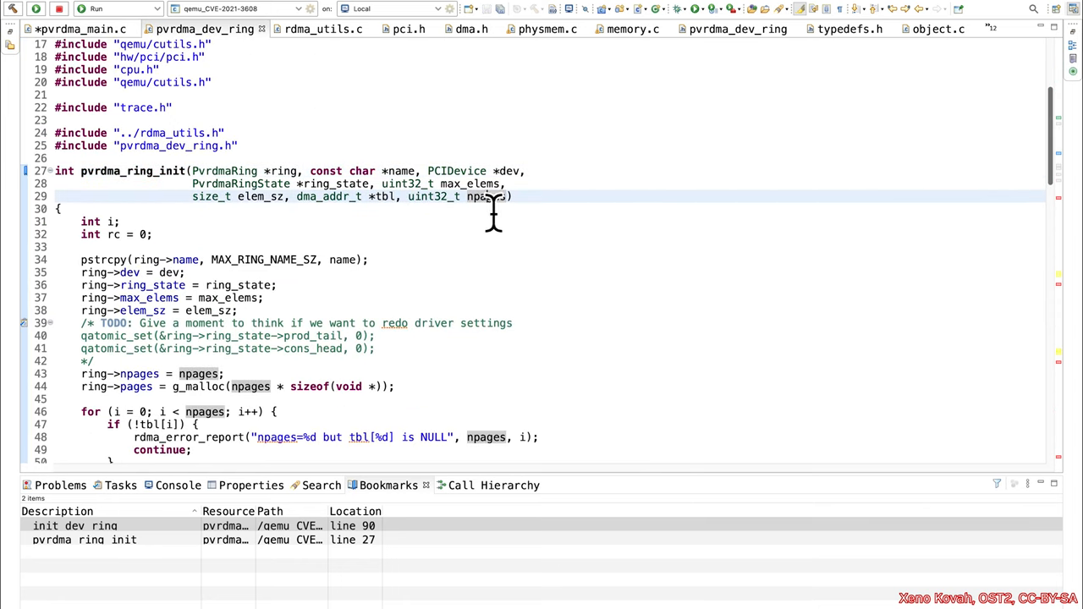
pyautogui.scroll(-3, 399, 206)
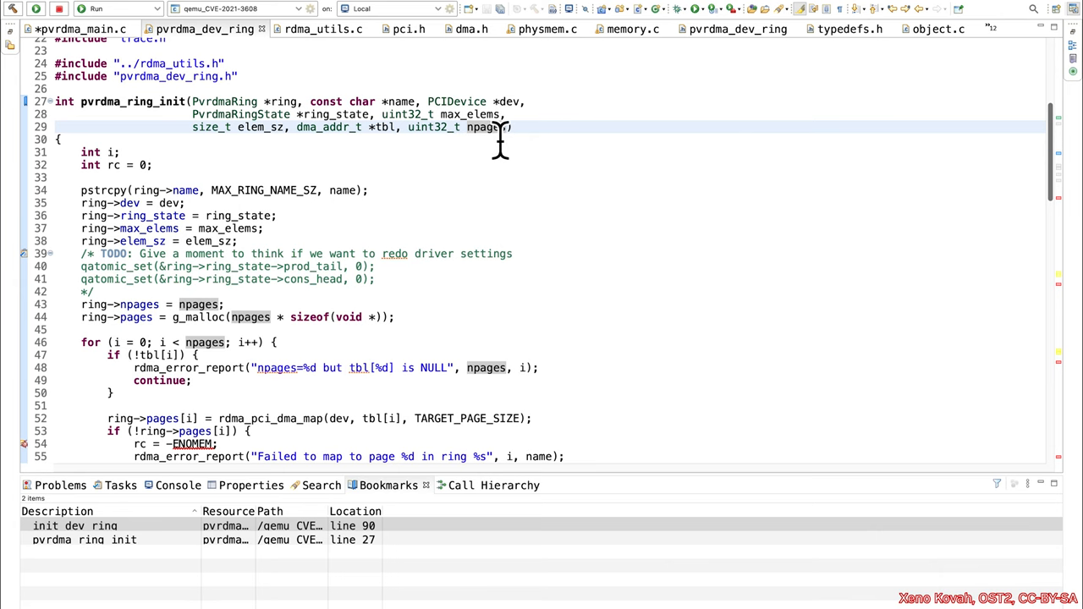
pyautogui.scroll(-1, 504, 142)
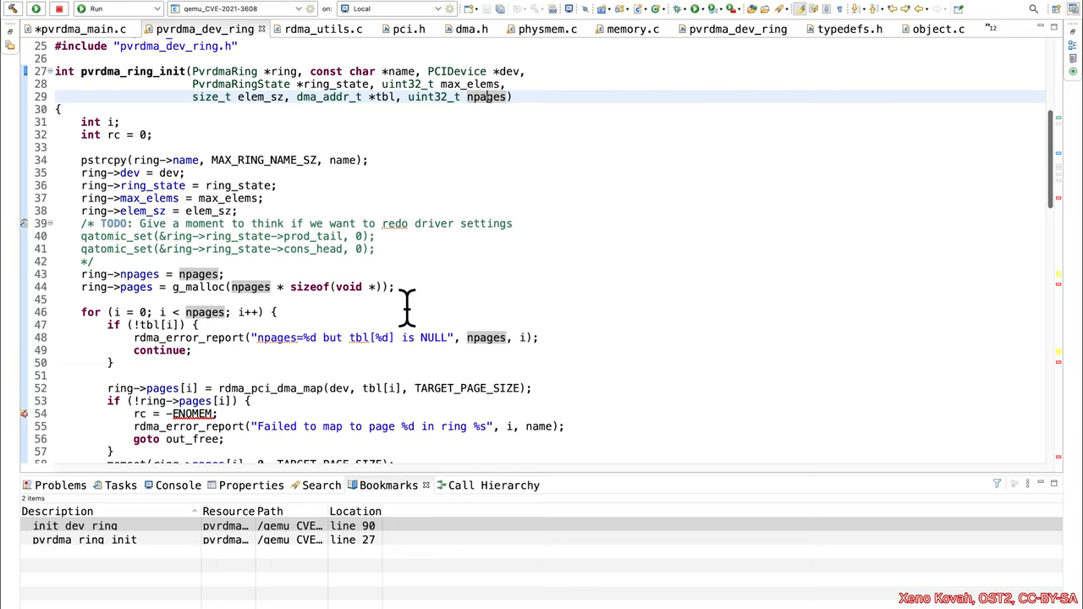
pyautogui.moveTo(251, 318)
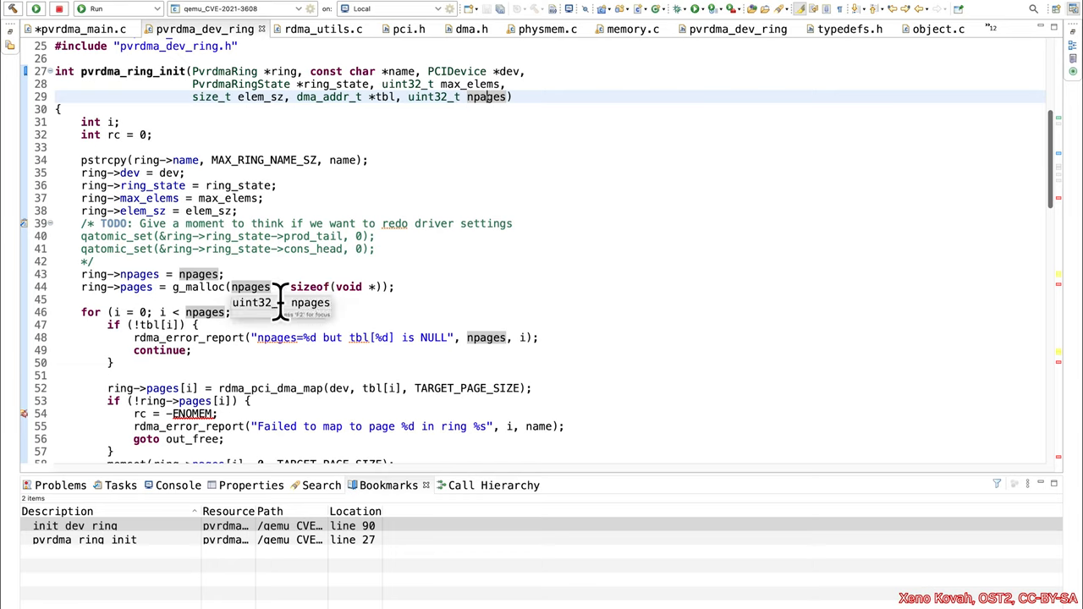
pyautogui.click(208, 289)
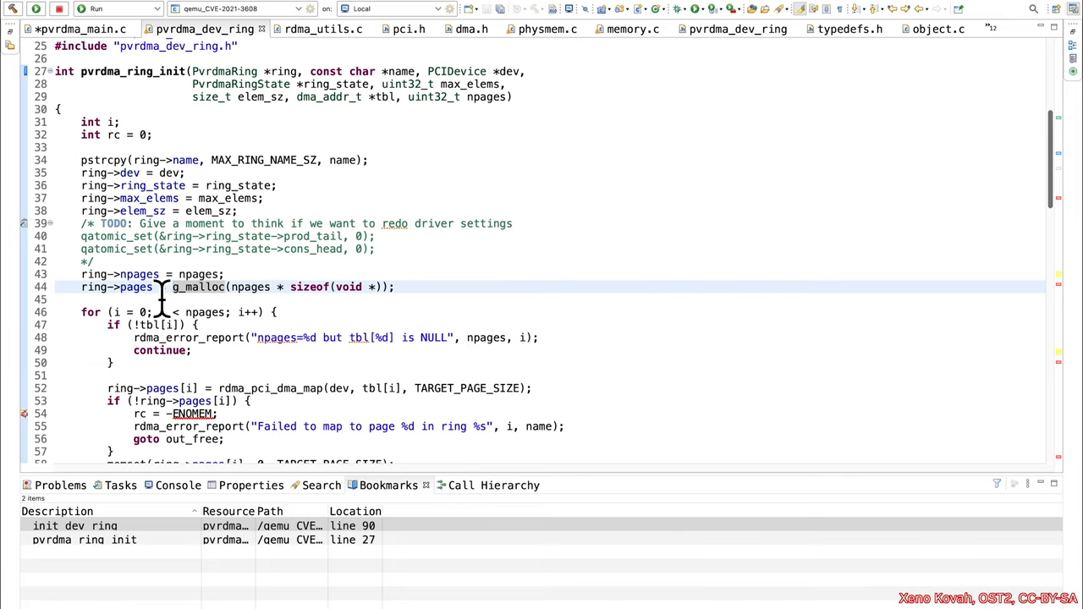
pyautogui.click(230, 264)
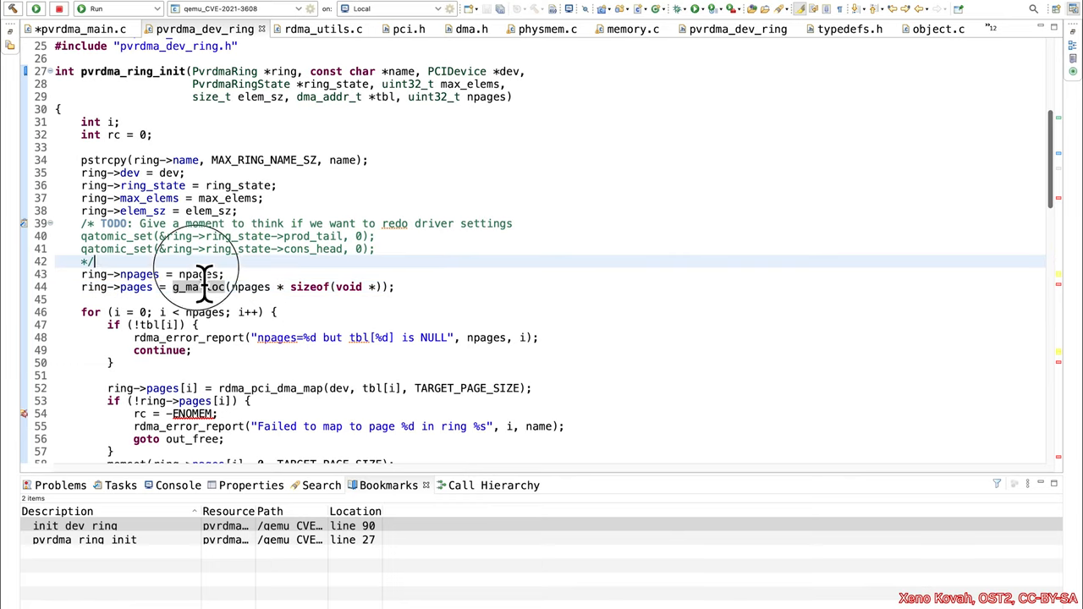
pyautogui.click(204, 276)
pyautogui.click(249, 288)
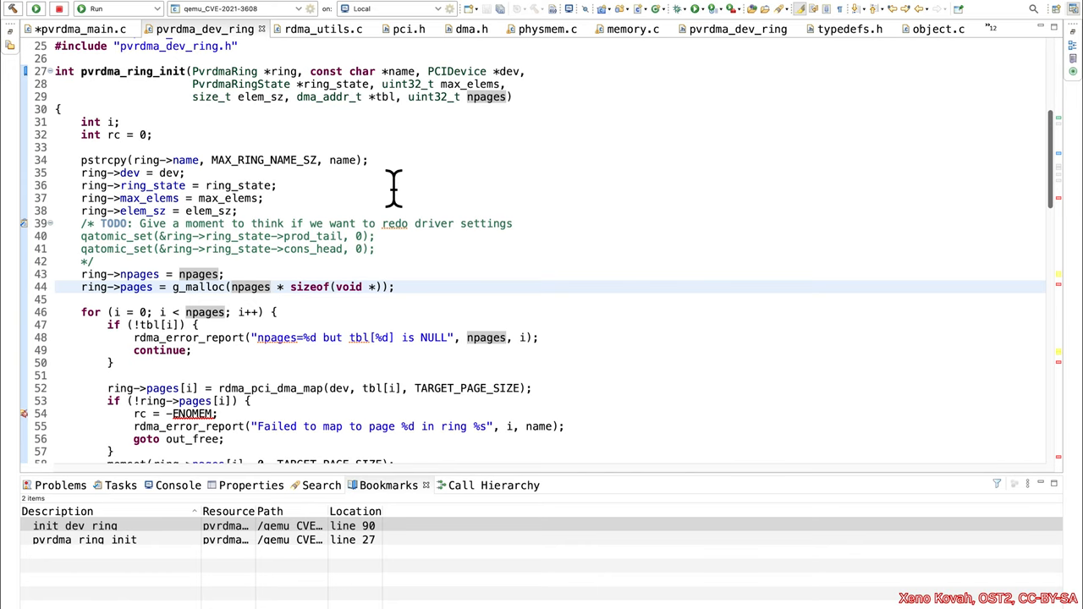
pyautogui.scroll(-1, 394, 186)
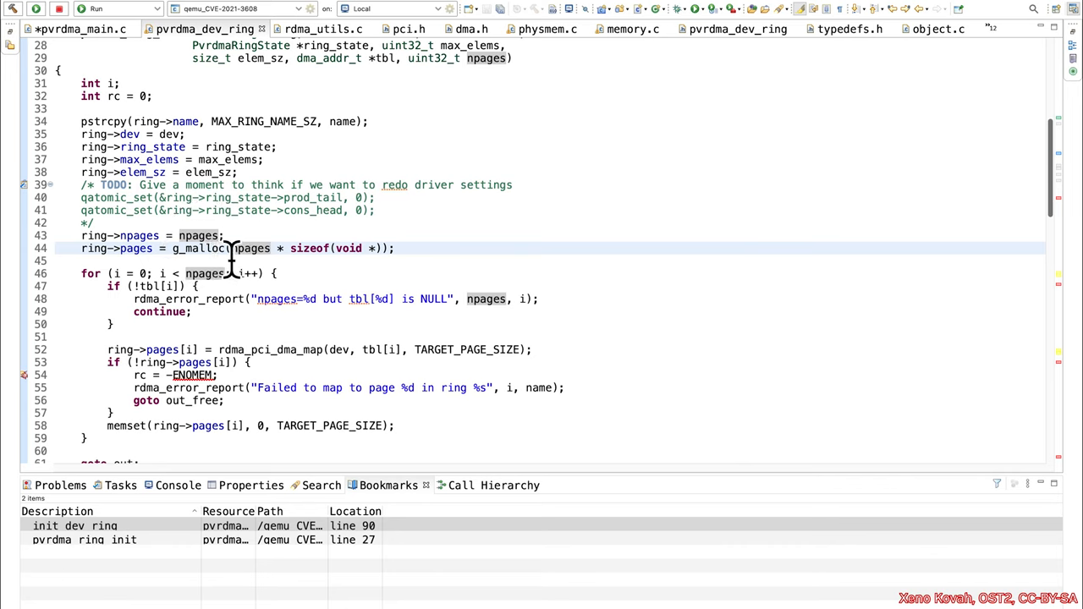
# Study the ring->pages allocation, tbl uses and the npages-bounded mapping loop with its NULL check.
pyautogui.click(206, 249)
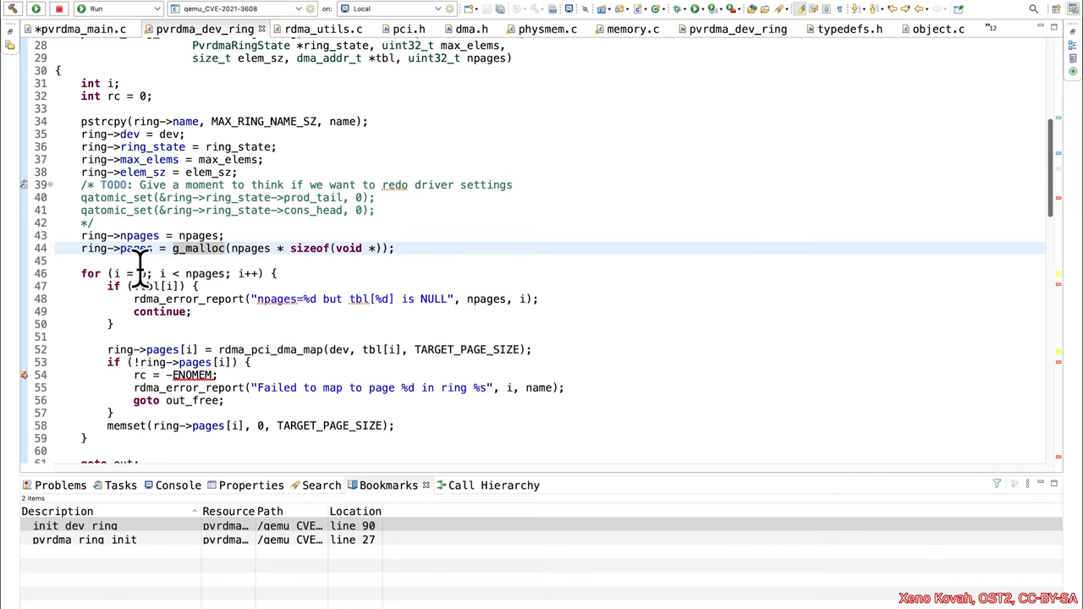
pyautogui.click(140, 249)
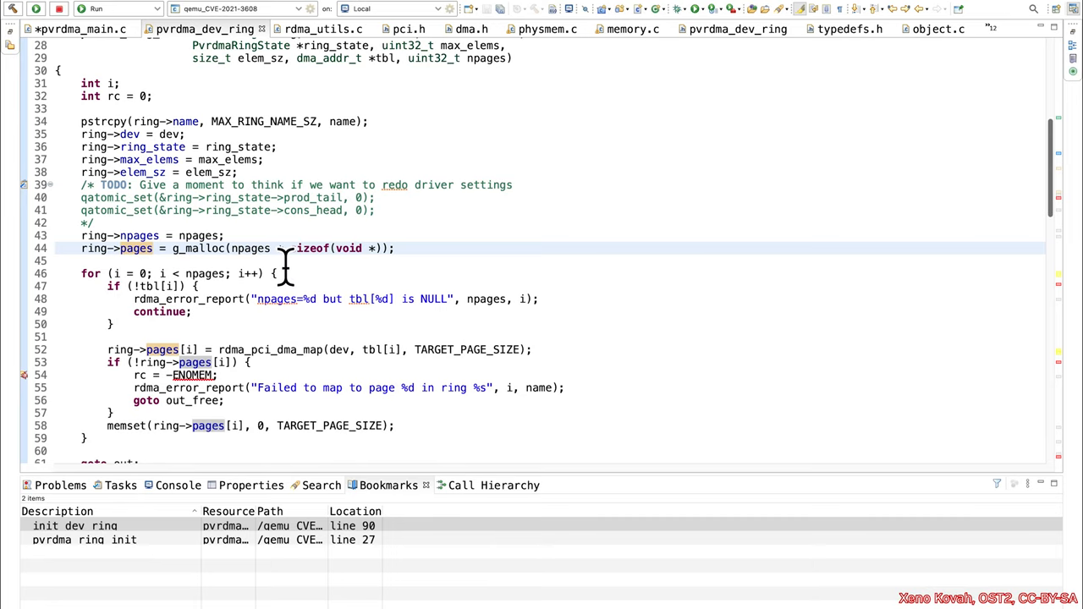
pyautogui.click(381, 57)
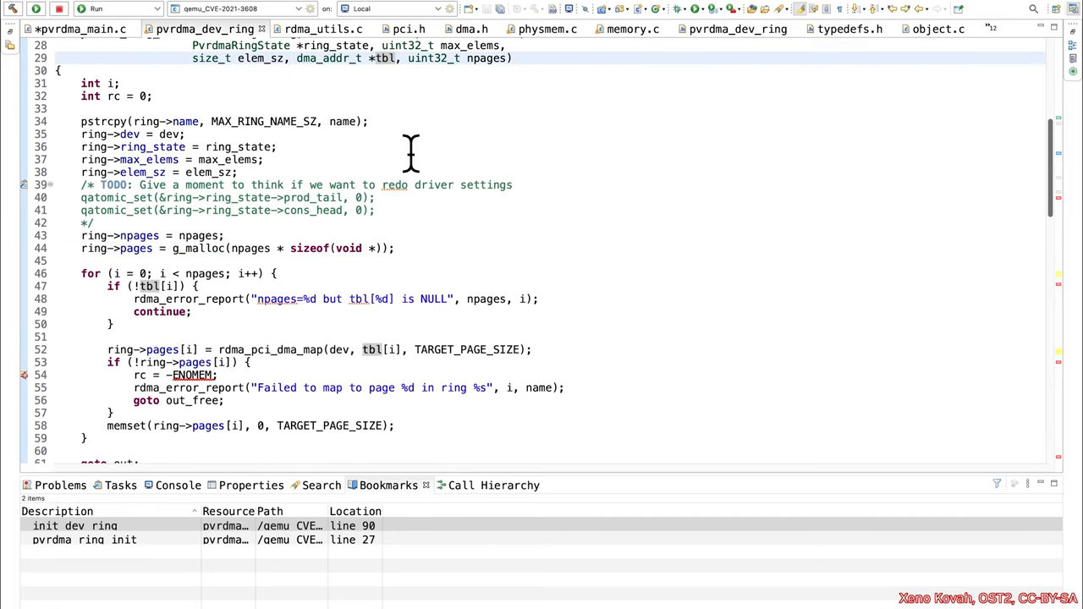
pyautogui.scroll(-2, 410, 152)
pyautogui.scroll(1, 410, 153)
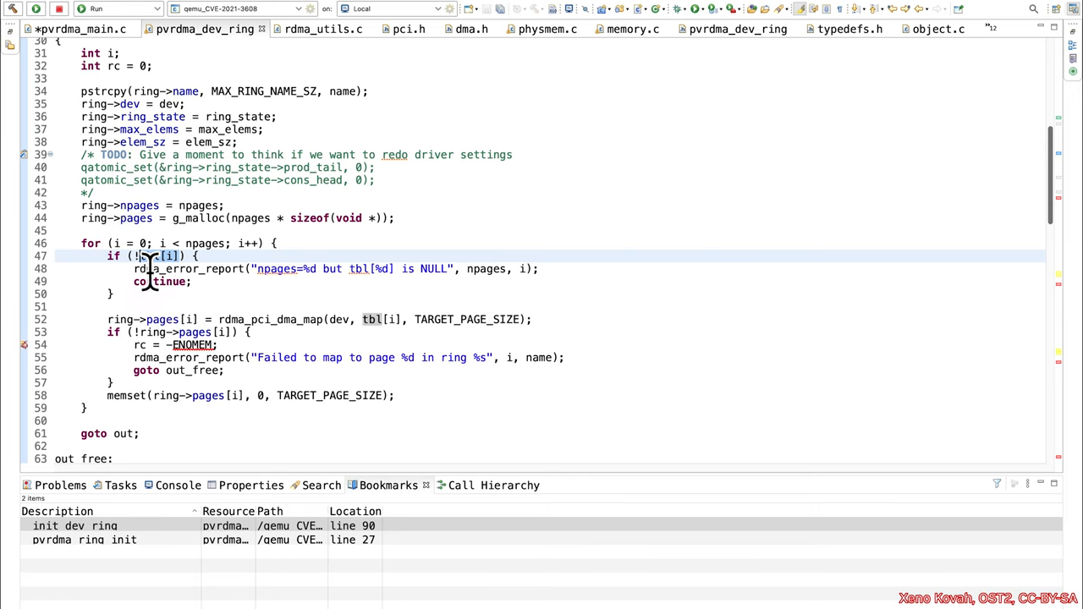
pyautogui.doubleClick(196, 246)
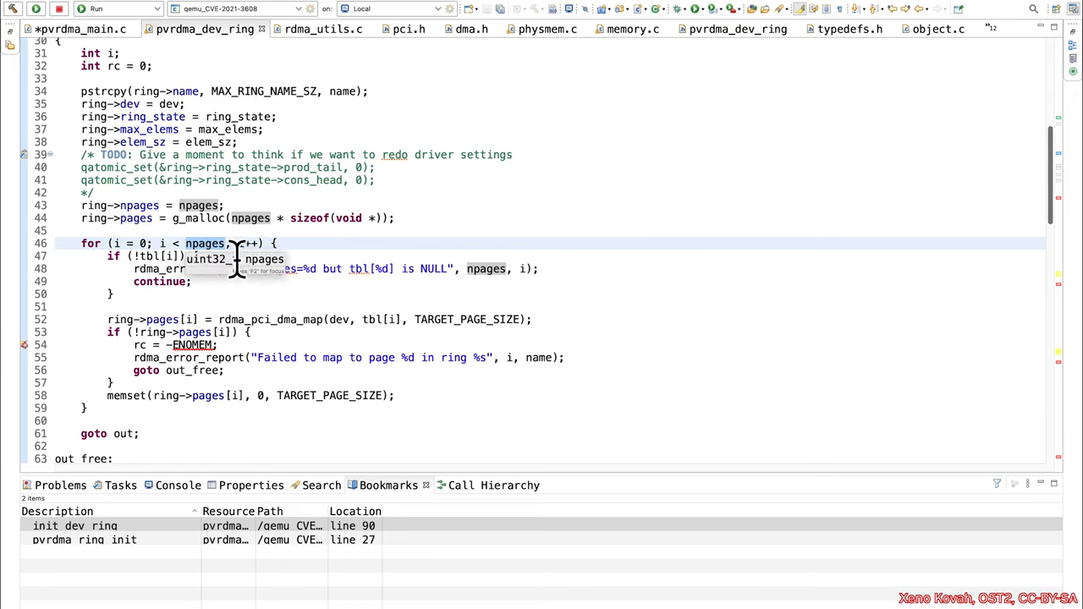
pyautogui.click(157, 258)
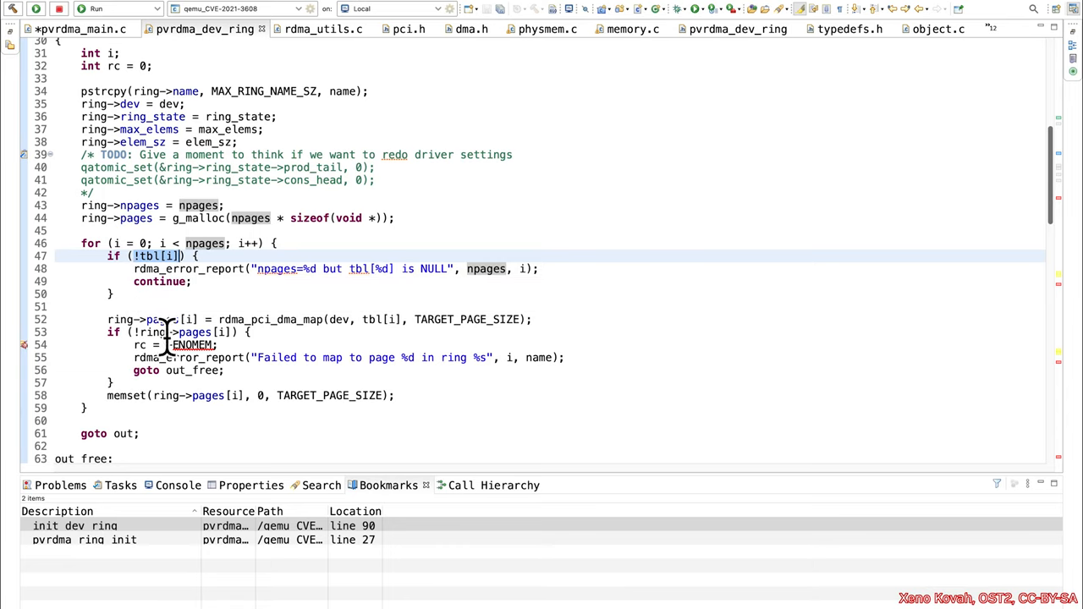
# Follow tbl[i] into rdma_pci_dma_map's definition, note its failure return, and come back.
pyautogui.moveTo(363, 321); pyautogui.dragTo(413, 330)
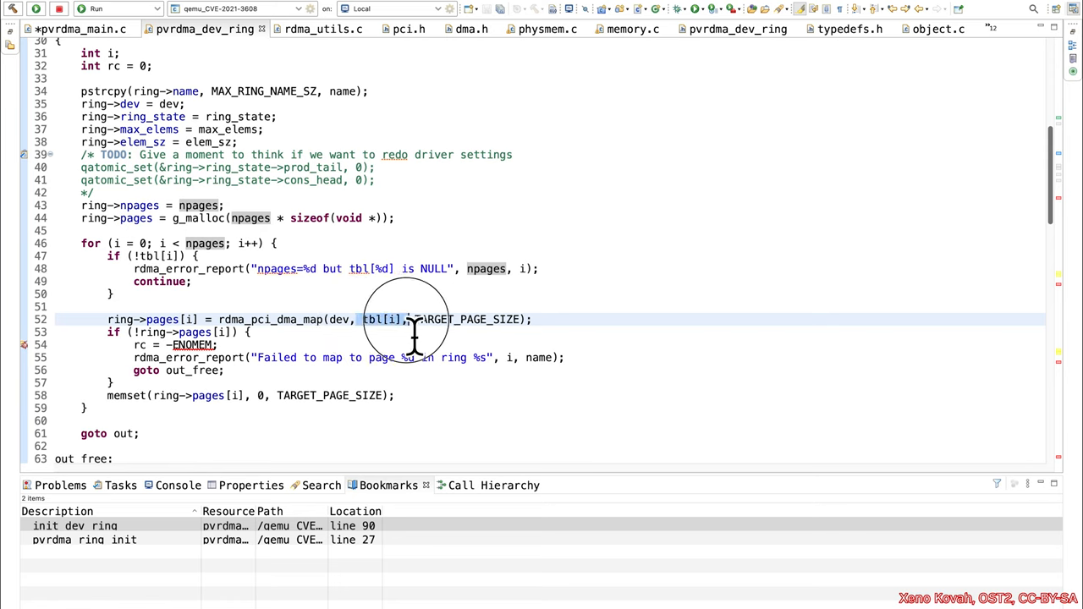
pyautogui.click(322, 332)
pyautogui.moveTo(271, 319)
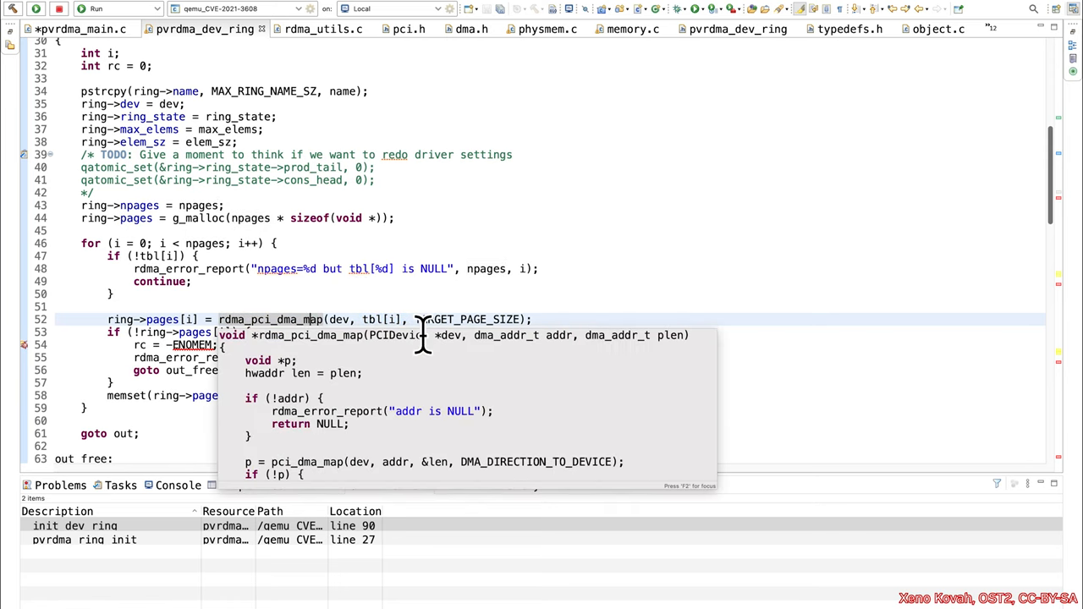
pyautogui.moveTo(404, 322); pyautogui.dragTo(363, 322)
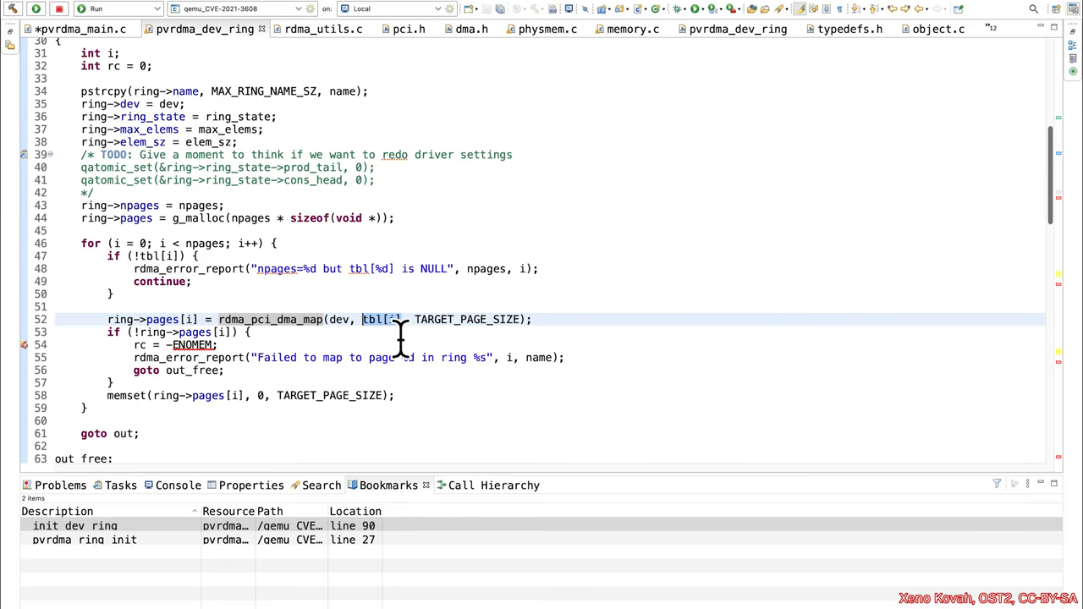
pyautogui.keyDown('super'); pyautogui.click(301, 330); pyautogui.keyUp('super')
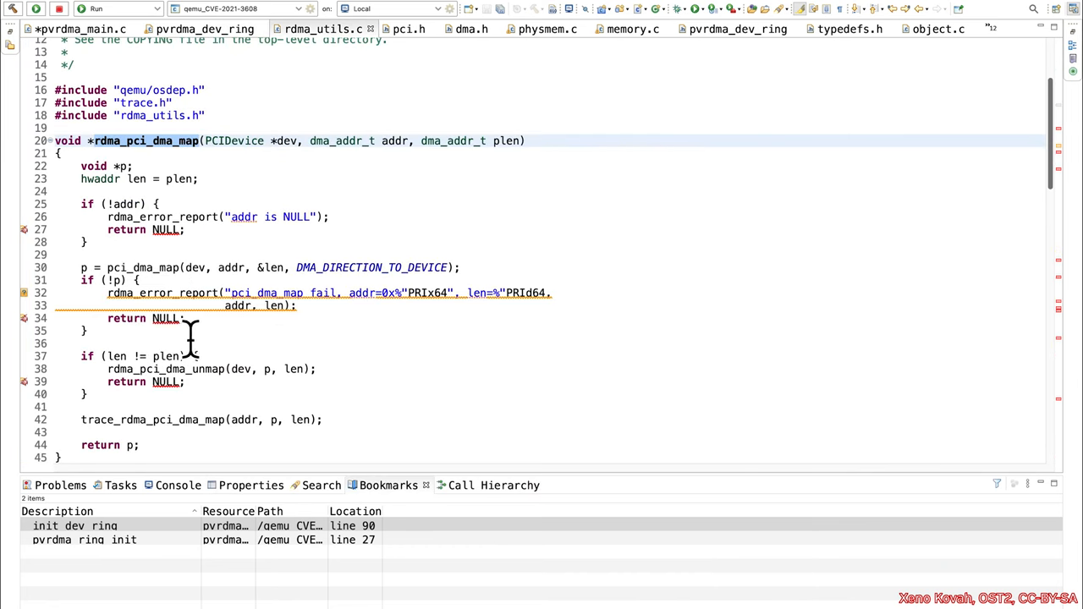
pyautogui.click(173, 322)
pyautogui.press('super+bracketleft')
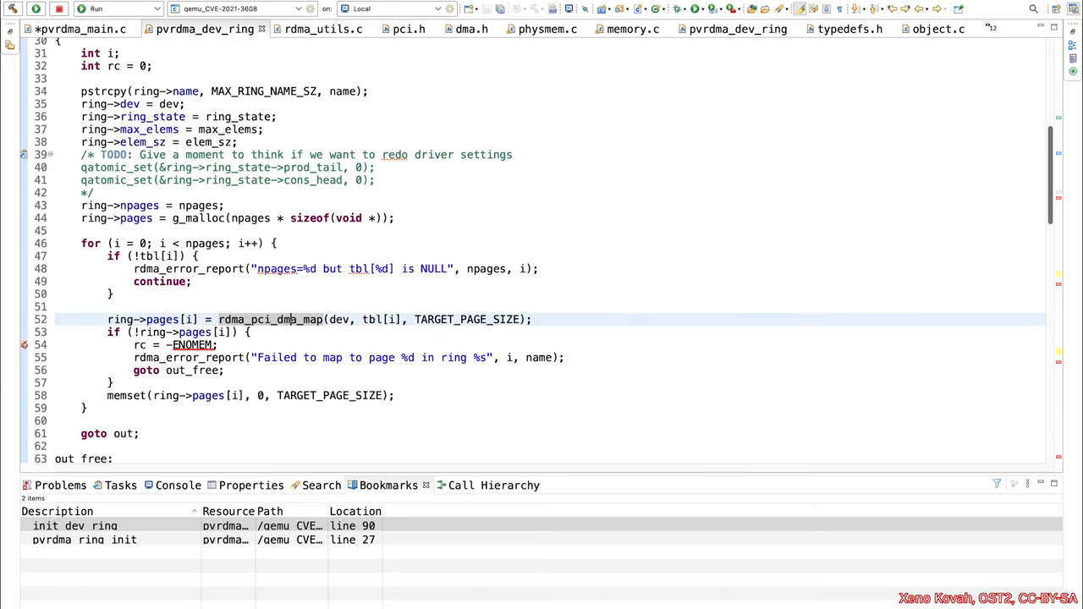
# Compare tbl[i] with ring->pages[i] on line 52 and follow the ENOMEM failure to goto out_free.
pyautogui.moveTo(364, 326); pyautogui.dragTo(409, 332)
pyautogui.moveTo(198, 333)
pyautogui.mouseDown()
pyautogui.moveTo(112, 343)
pyautogui.moveTo(108, 328)
pyautogui.mouseUp()
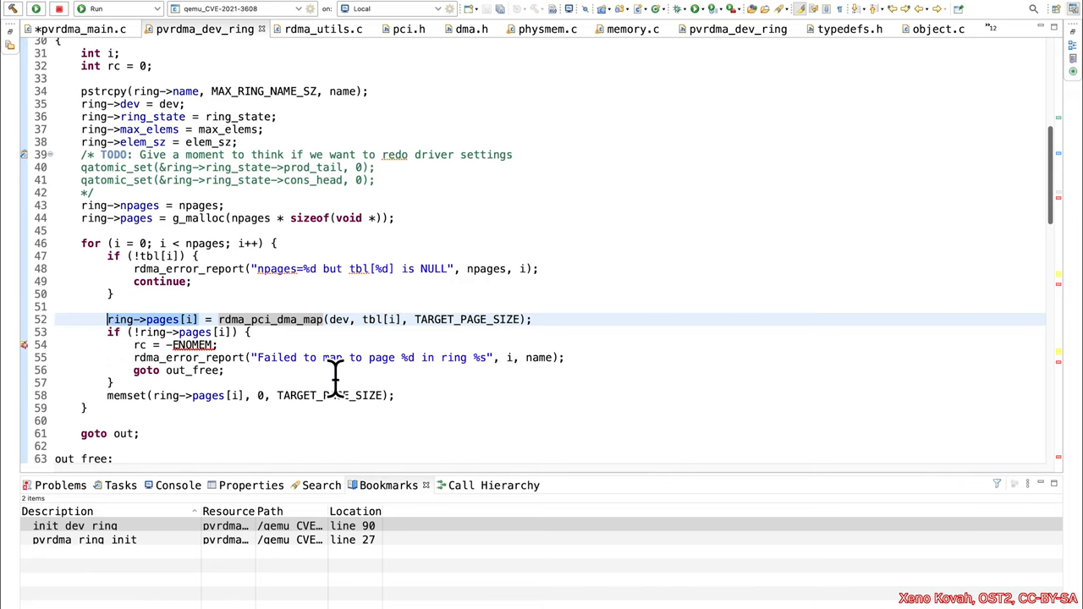
pyautogui.moveTo(231, 332); pyautogui.dragTo(141, 335)
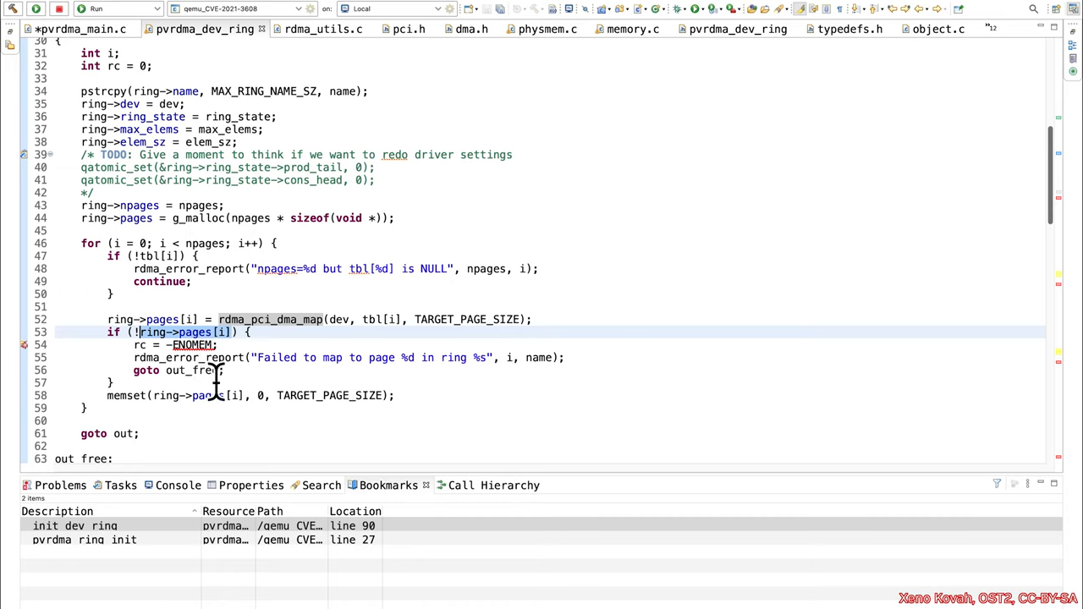
pyautogui.click(208, 347)
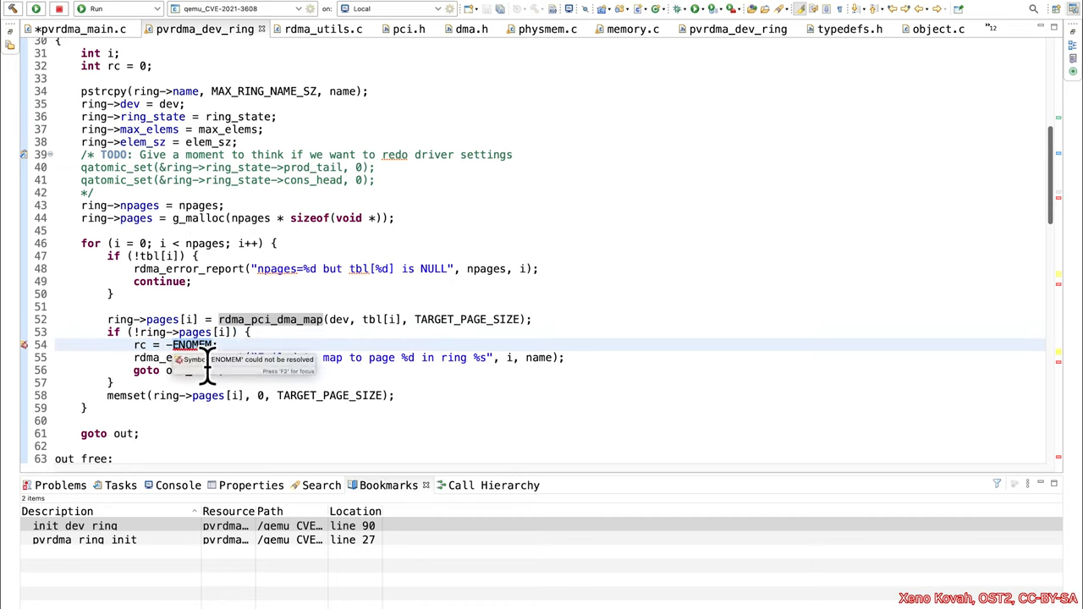
pyautogui.click(195, 372)
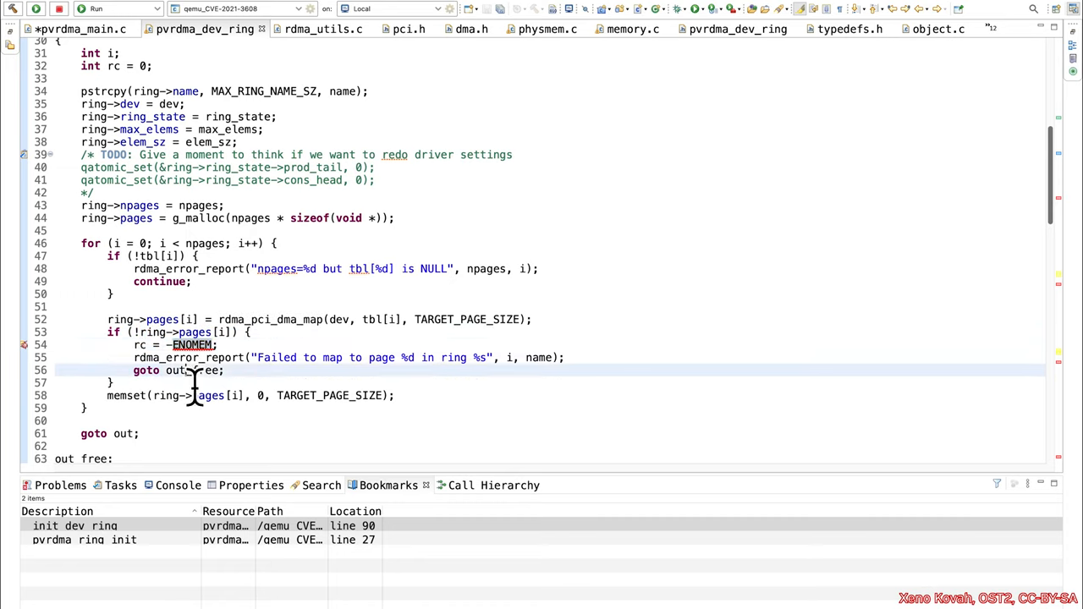
pyautogui.scroll(-5, 307, 355)
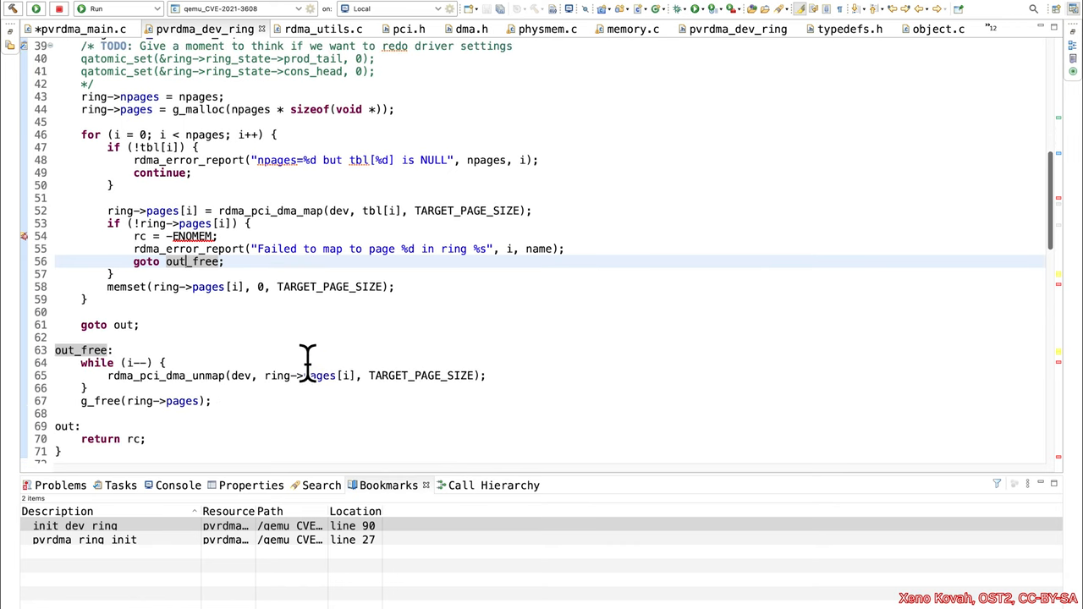
pyautogui.click(142, 364)
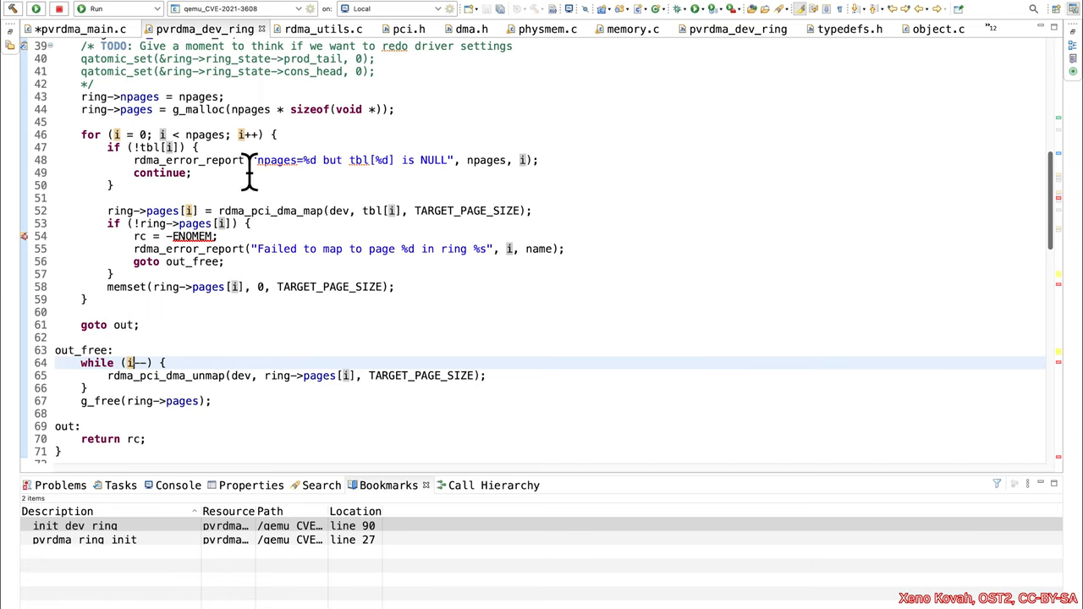
pyautogui.click(210, 377)
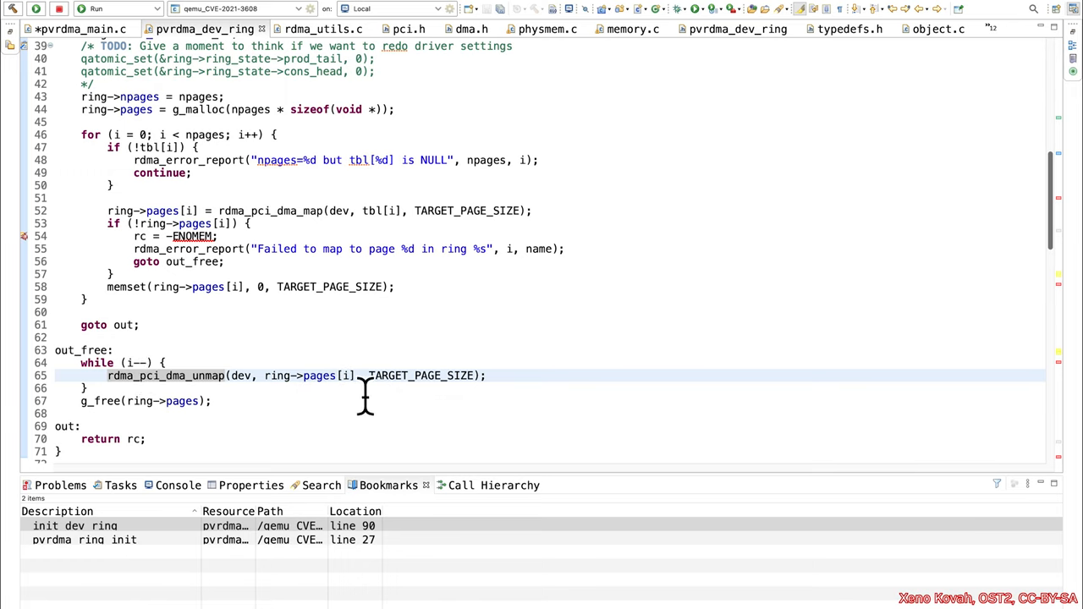
pyautogui.moveTo(360, 378); pyautogui.dragTo(264, 378)
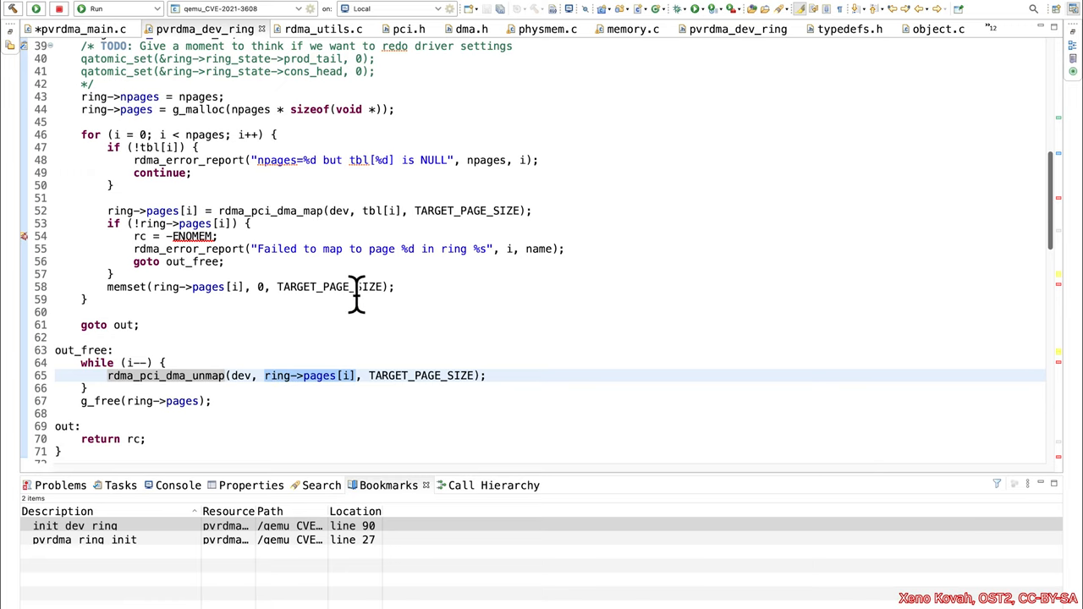
pyautogui.click(216, 111)
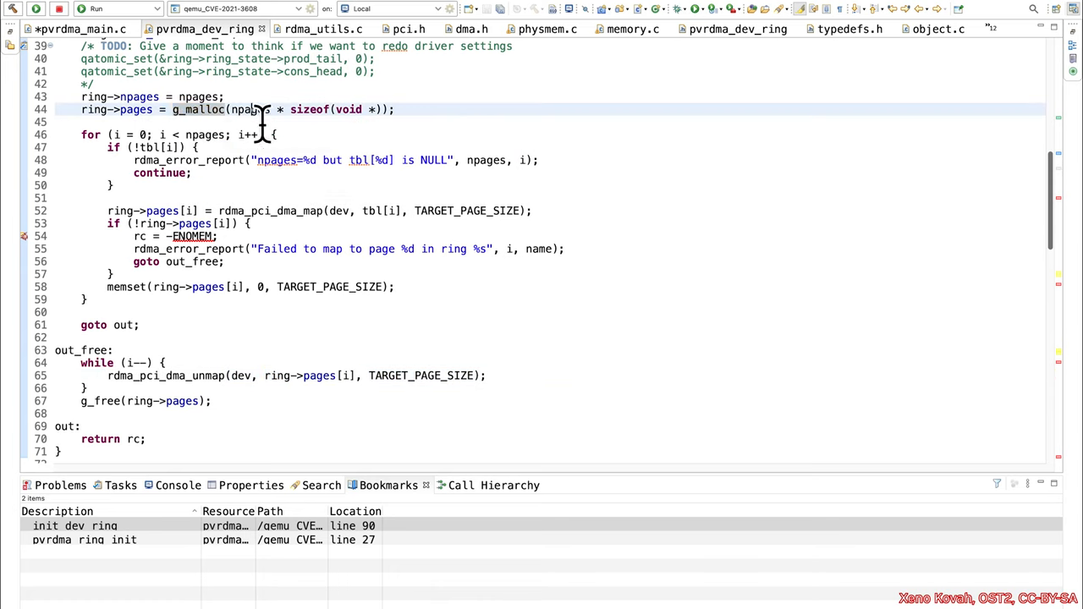
pyautogui.click(258, 110)
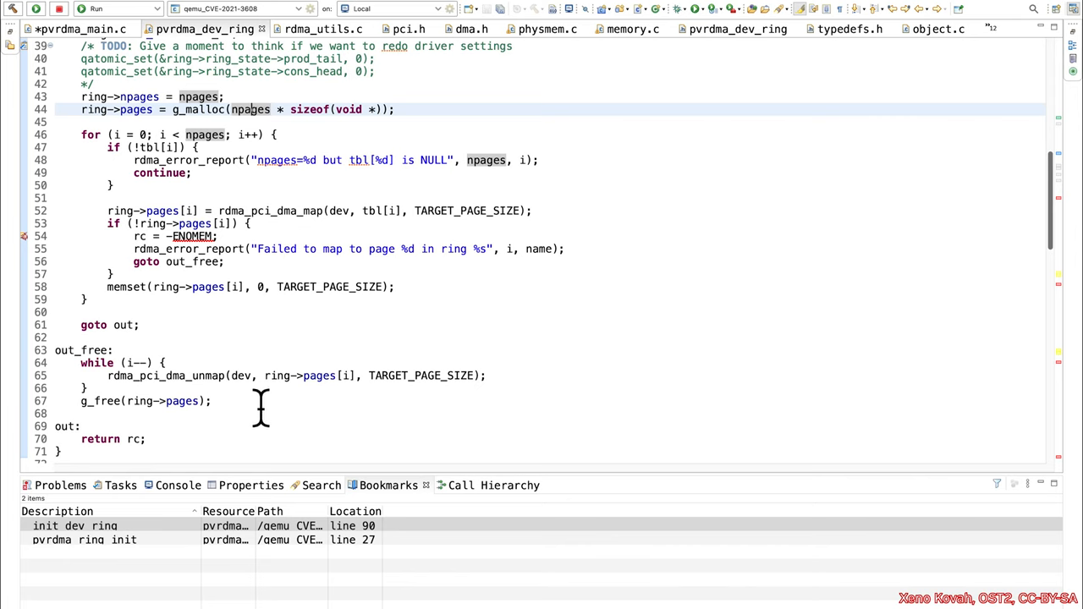
pyautogui.click(196, 376)
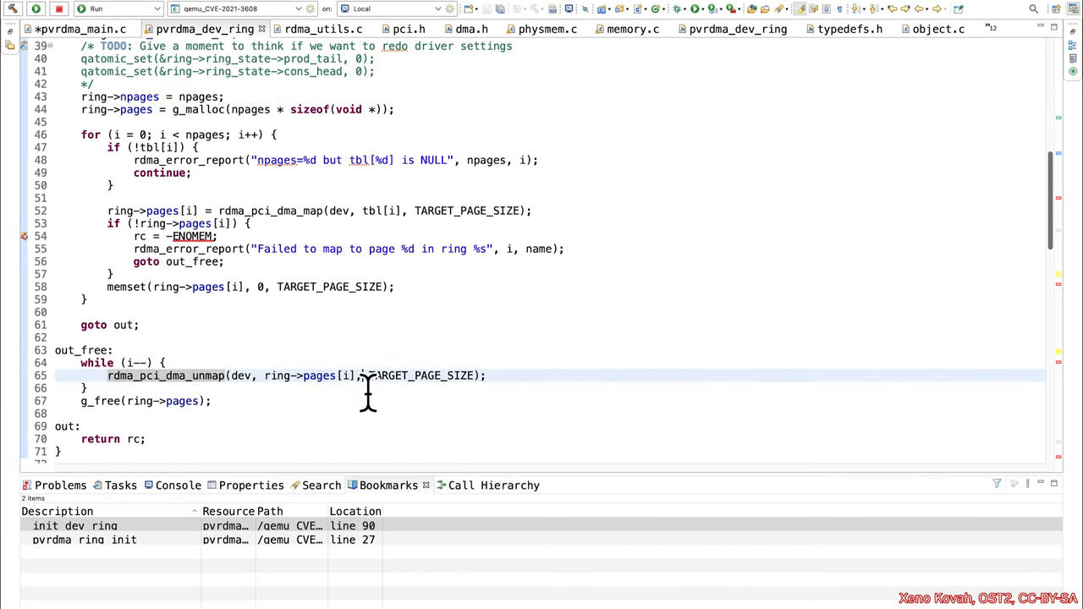
pyautogui.moveTo(357, 376); pyautogui.dragTo(269, 375)
pyautogui.moveTo(358, 375); pyautogui.dragTo(265, 376)
pyautogui.hotkey('ctrl', 'c')
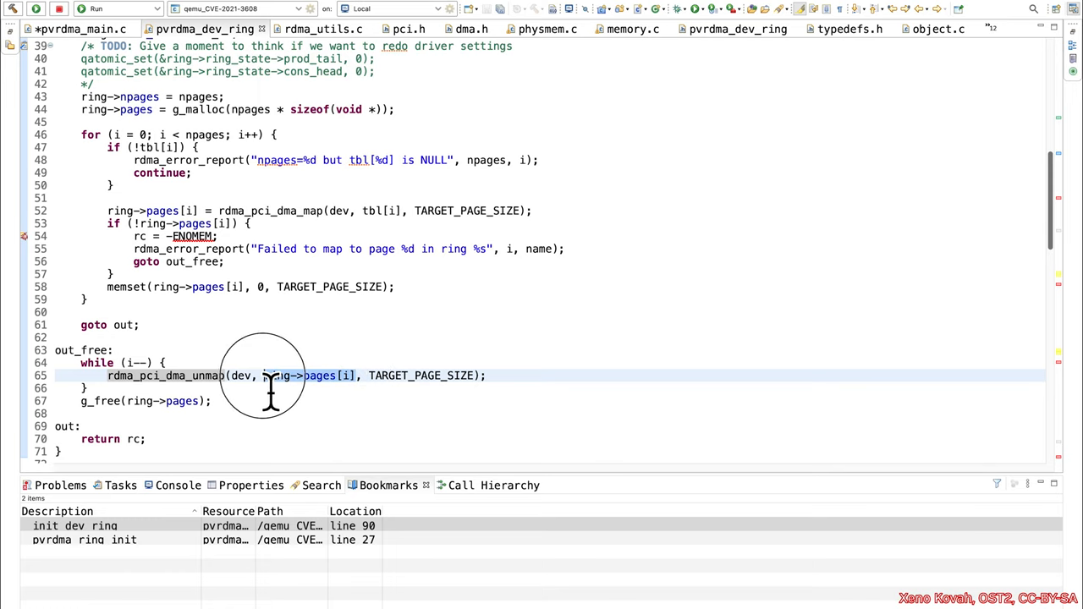
pyautogui.moveTo(349, 390); pyautogui.dragTo(362, 394)
pyautogui.click(224, 112)
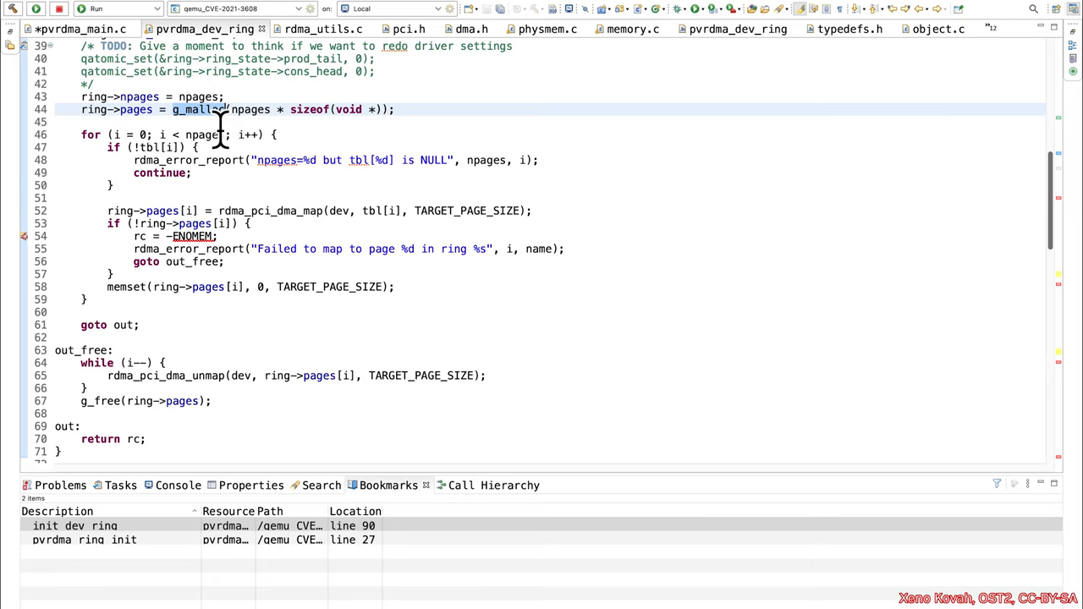
pyautogui.click(350, 376)
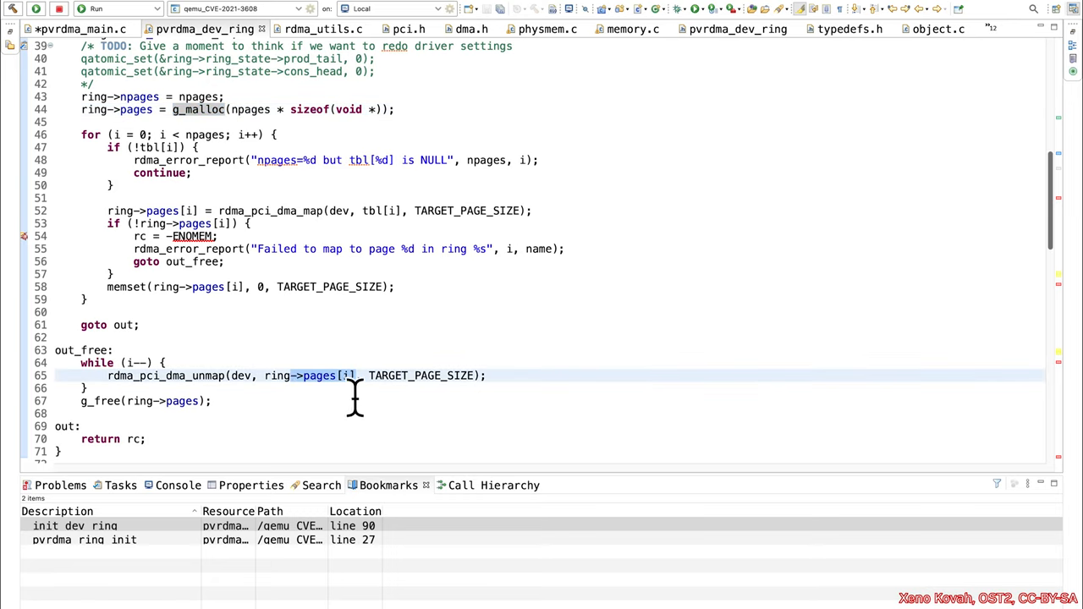
pyautogui.moveTo(356, 381); pyautogui.dragTo(273, 391)
pyautogui.click(525, 378)
pyautogui.write('//XENO:')
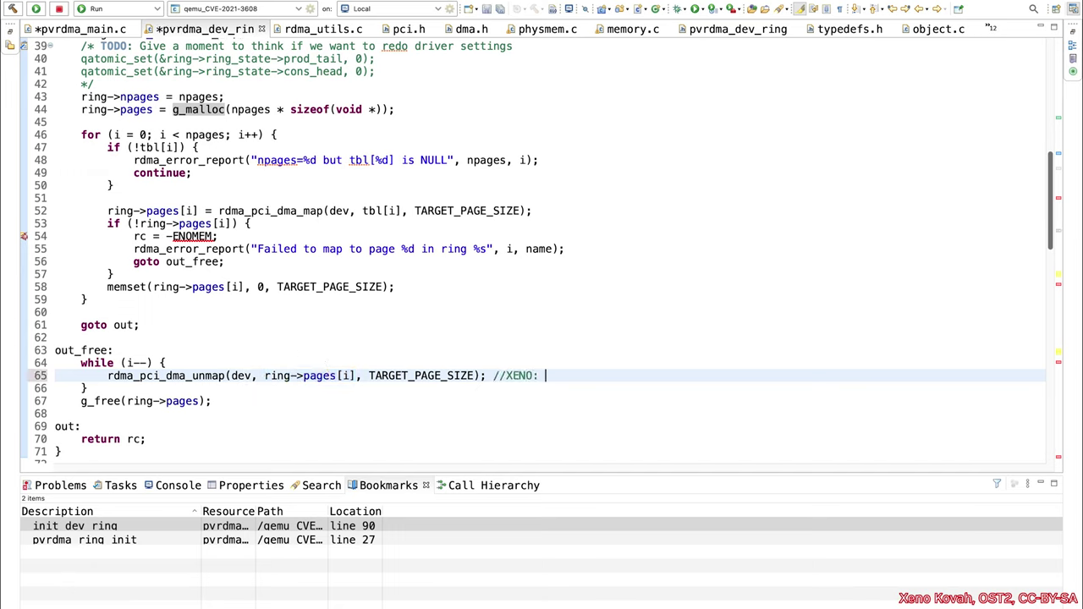
# Complete the line 65 comment 'ring->pages[i] -> ACID (for i = [0,npages-1])' on the unmap call.
pyautogui.hotkey('ctrl', 'v')
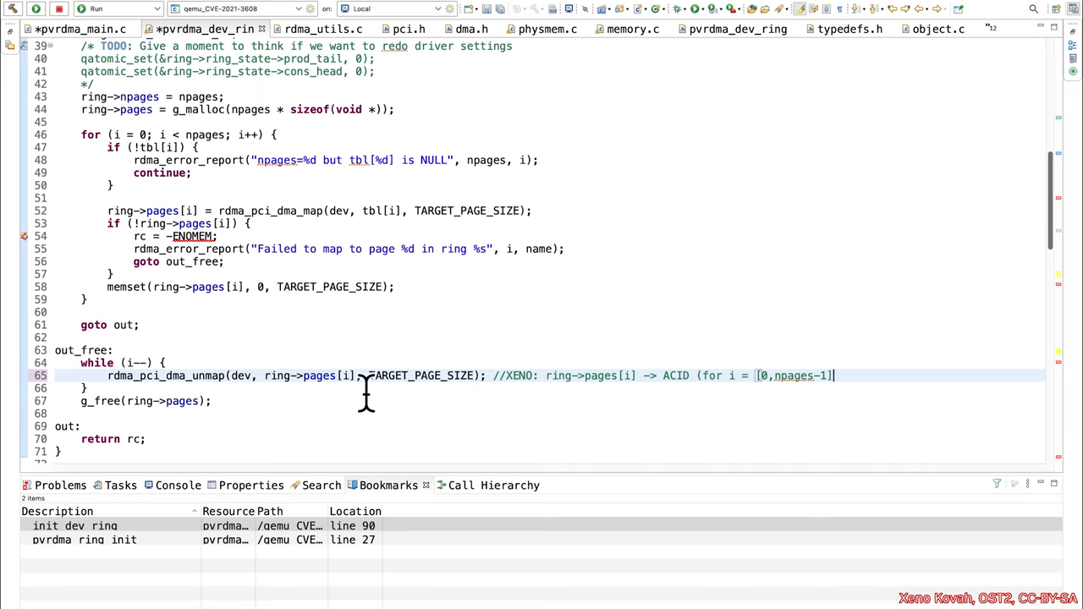
pyautogui.moveTo(357, 376); pyautogui.dragTo(267, 376)
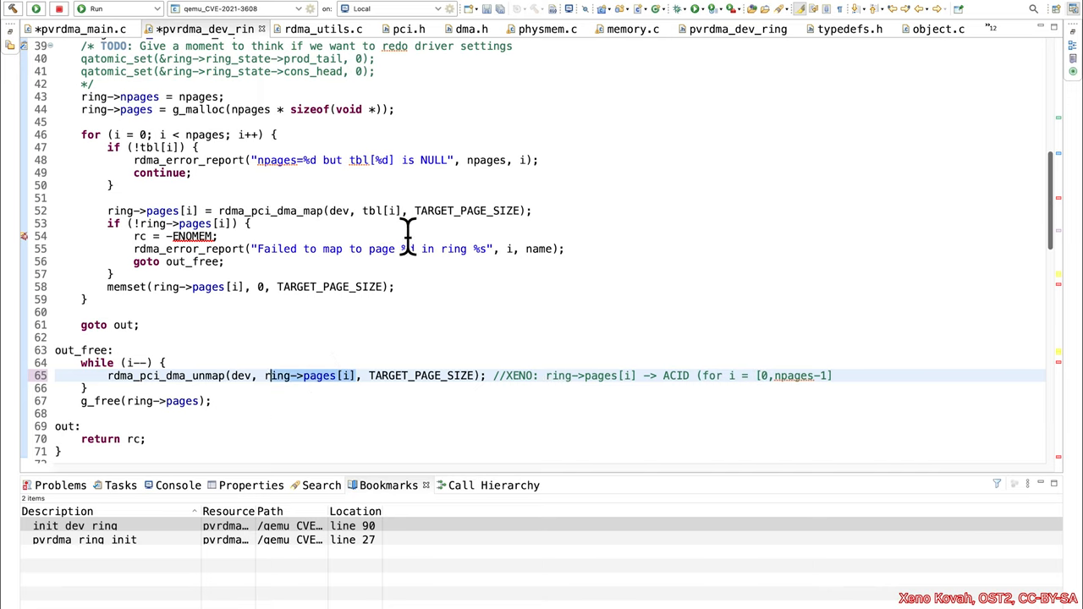
pyautogui.moveTo(198, 212); pyautogui.dragTo(118, 218)
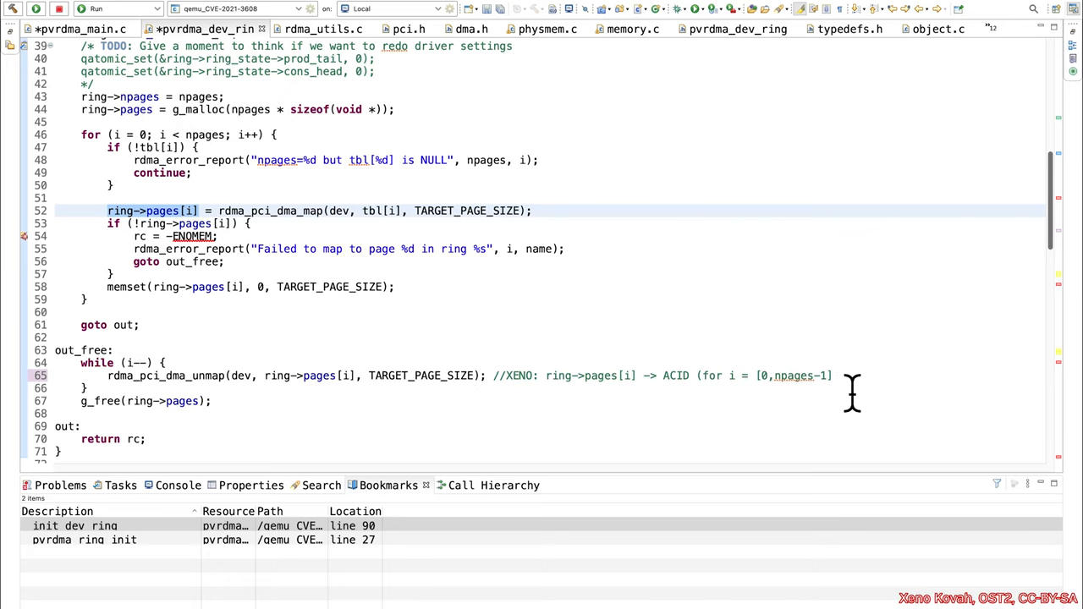
pyautogui.click(851, 386)
pyautogui.write(')')
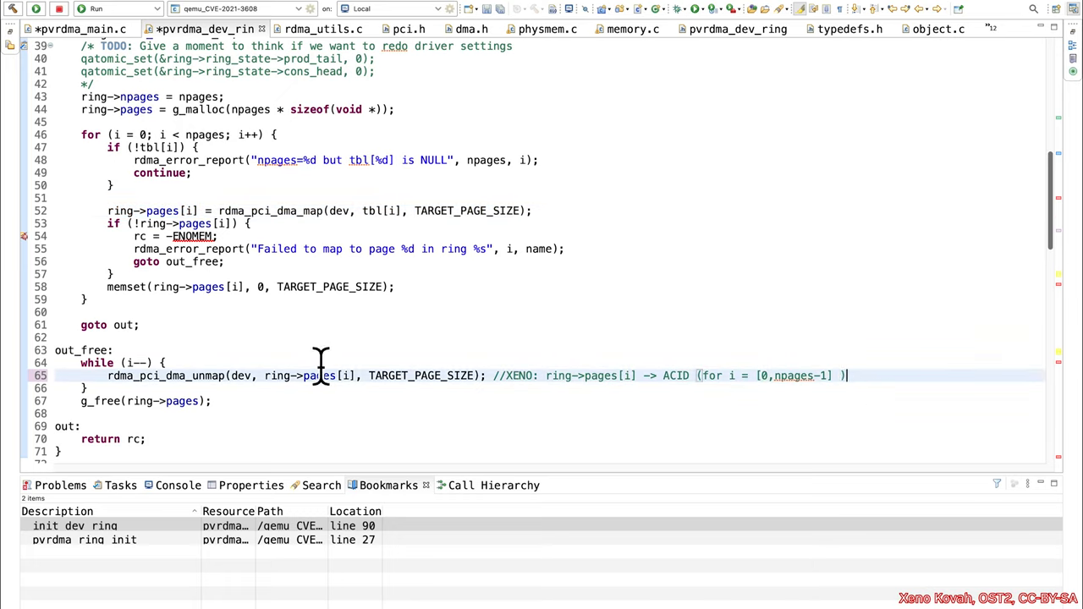
pyautogui.click(224, 390)
# Jump to rdma_pci_dma_unmap and add a '//XENO: buffer ACID' comment after its signature.
pyautogui.press('F3')
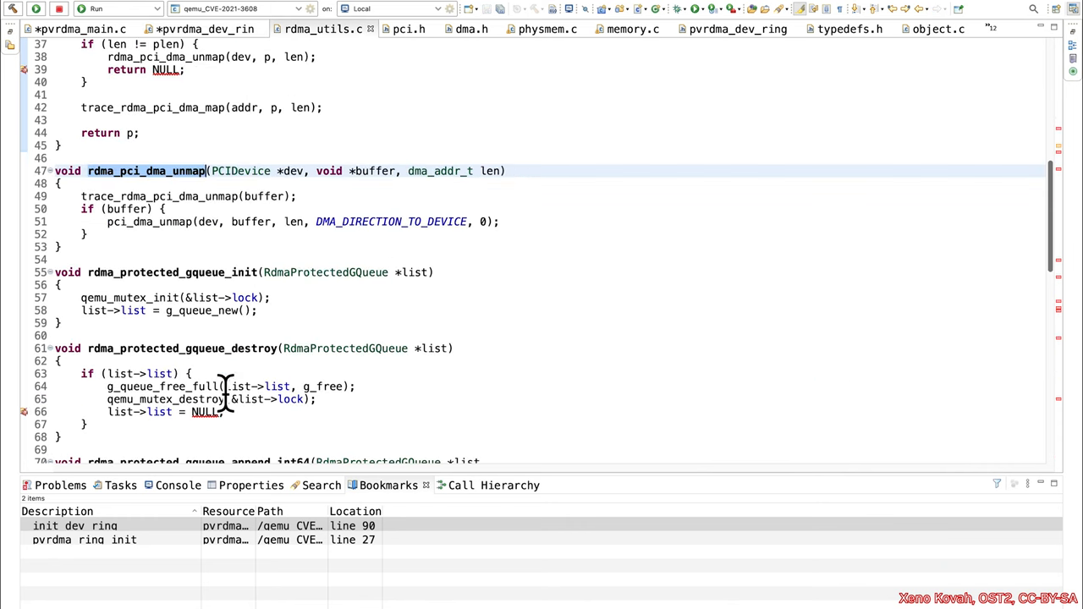
pyautogui.click(378, 172)
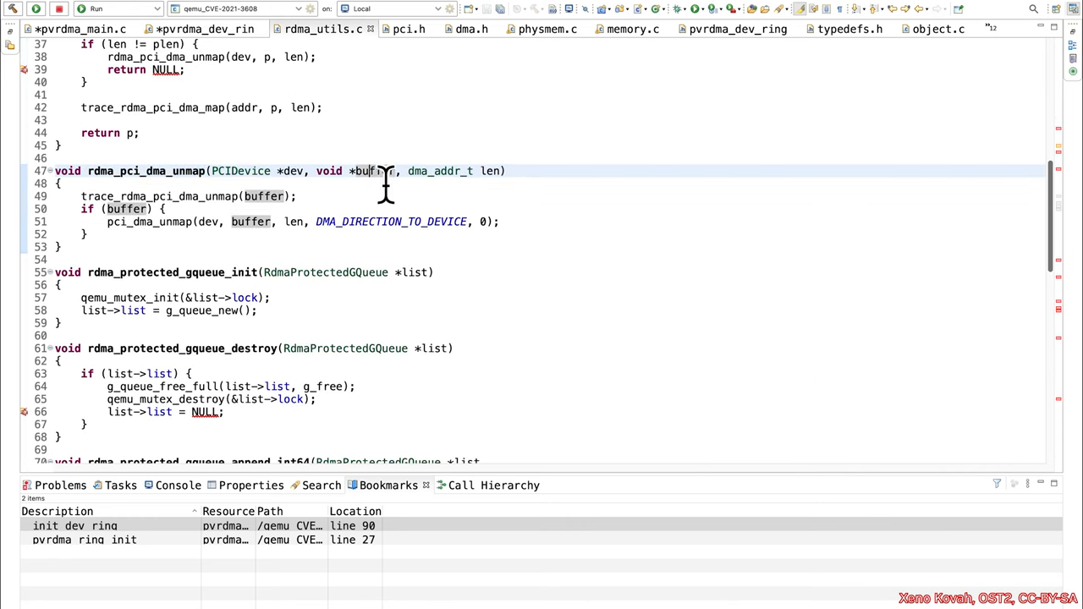
pyautogui.press('End')
pyautogui.write('/?')
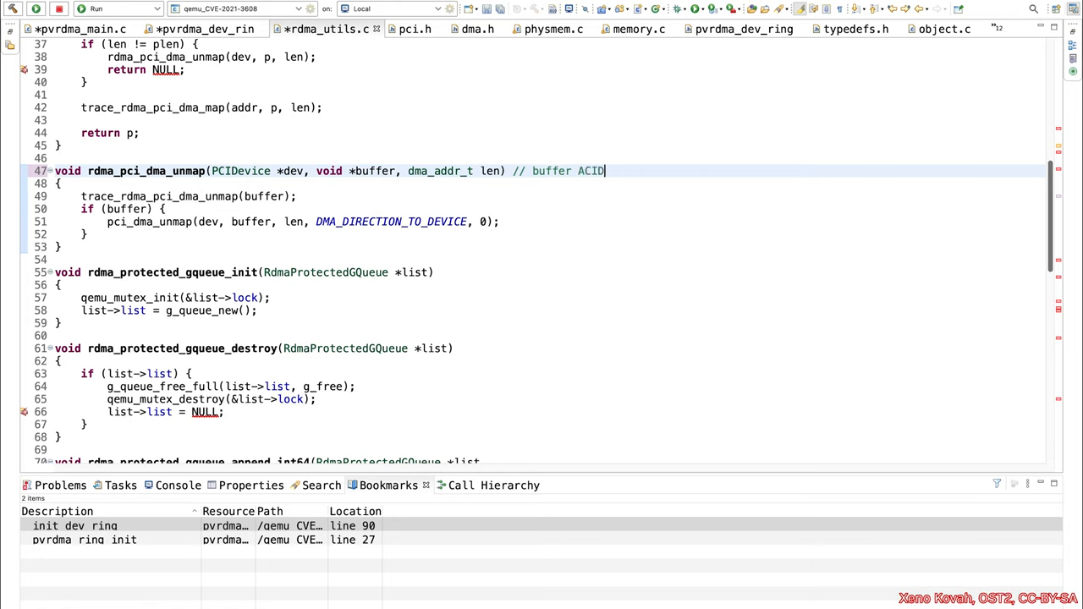
pyautogui.click(527, 171)
pyautogui.write('XENO:')
pyautogui.moveTo(644, 173); pyautogui.dragTo(520, 195)
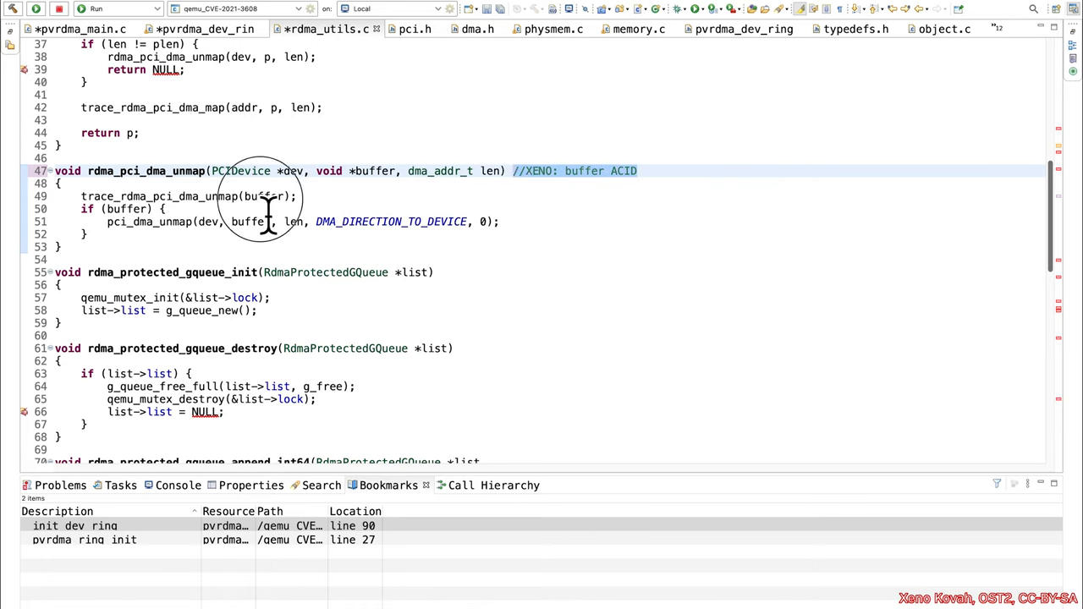
# Trace buffer to the pci_dma_unmap call on line 51 and jump to its definition in pci.h.
pyautogui.click(252, 196)
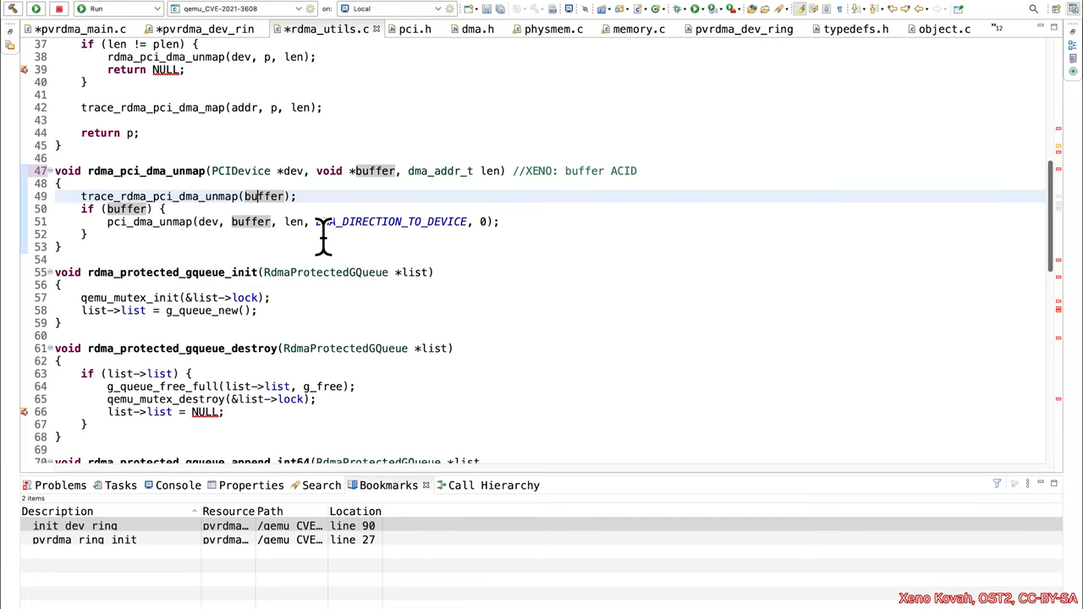
pyautogui.click(324, 221)
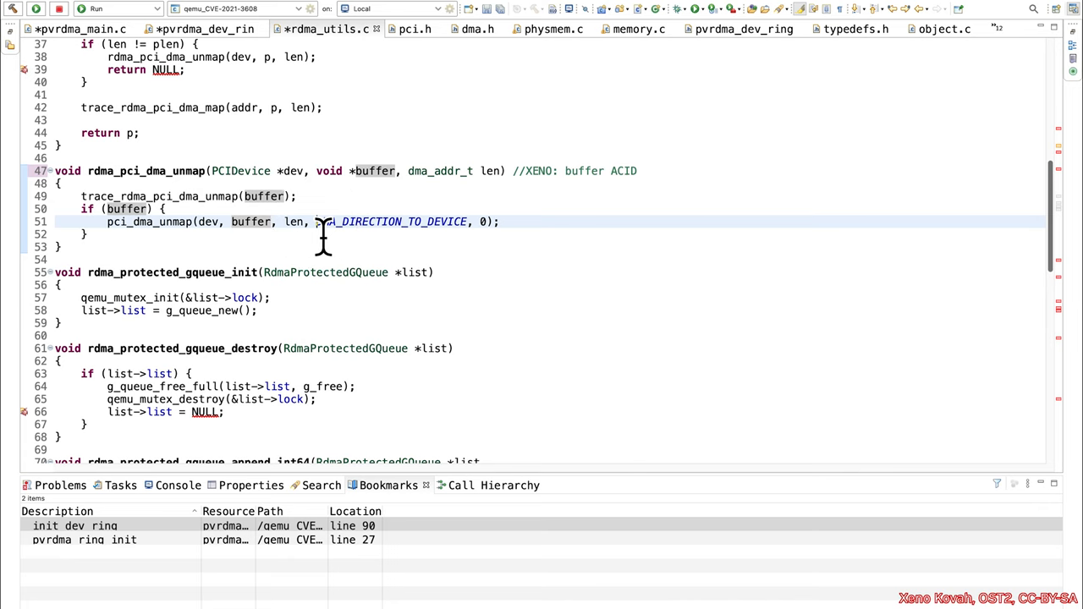
pyautogui.hotkey('alt', 'Left')
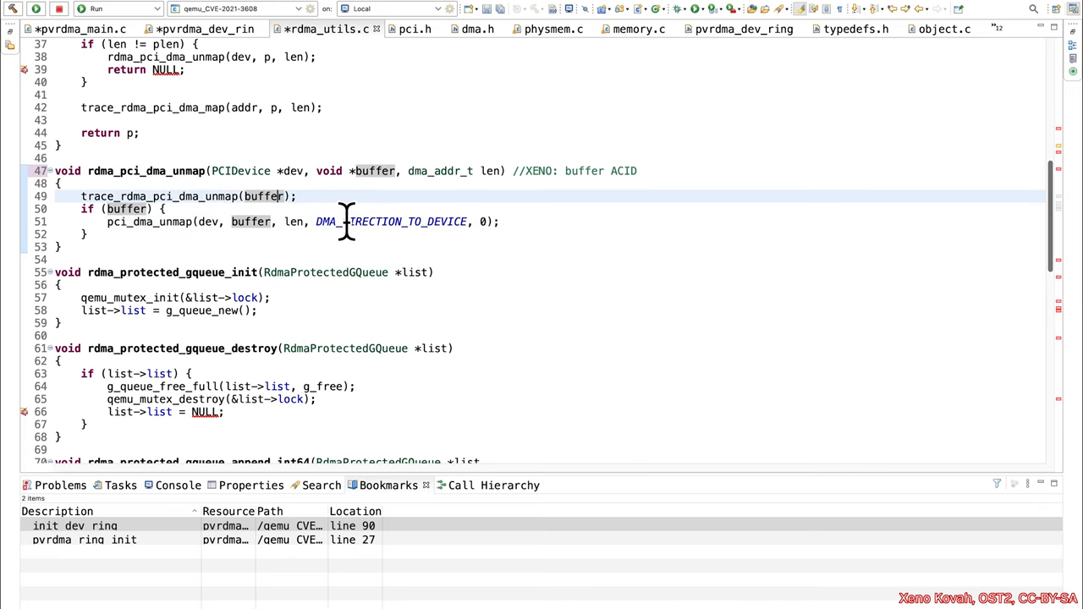
pyautogui.click(174, 222)
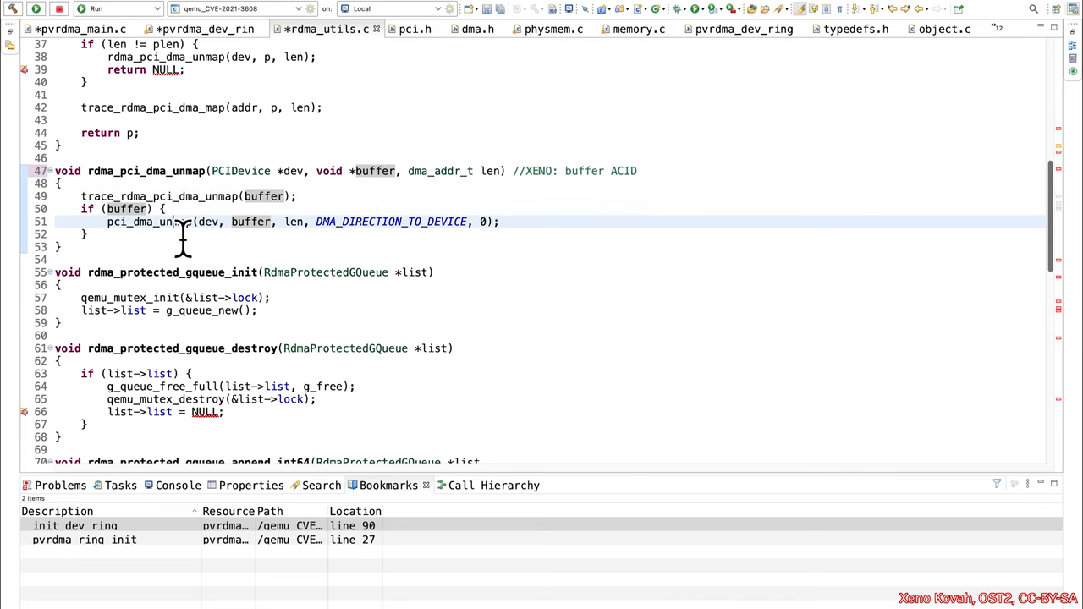
pyautogui.press('F3')
# Mark buffer ACID on pci_dma_unmap lines 874 and 877, save pci.h, and jump to dma_memory_unmap.
pyautogui.click(591, 174)
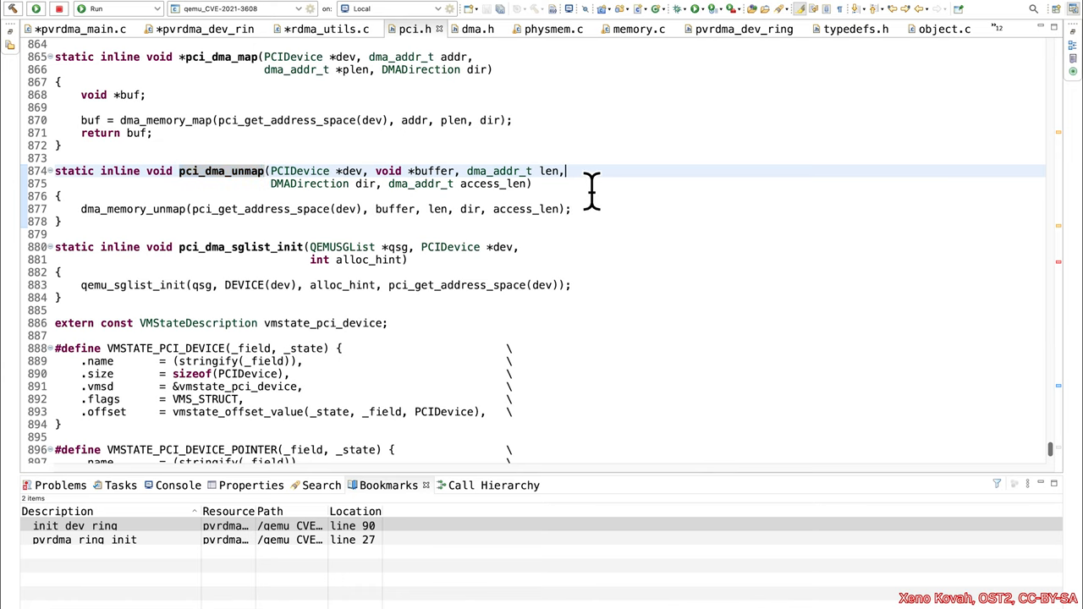
pyautogui.write('//XENO: buffer ACID')
pyautogui.click(617, 212)
pyautogui.write('//XENO: buffer ACID')
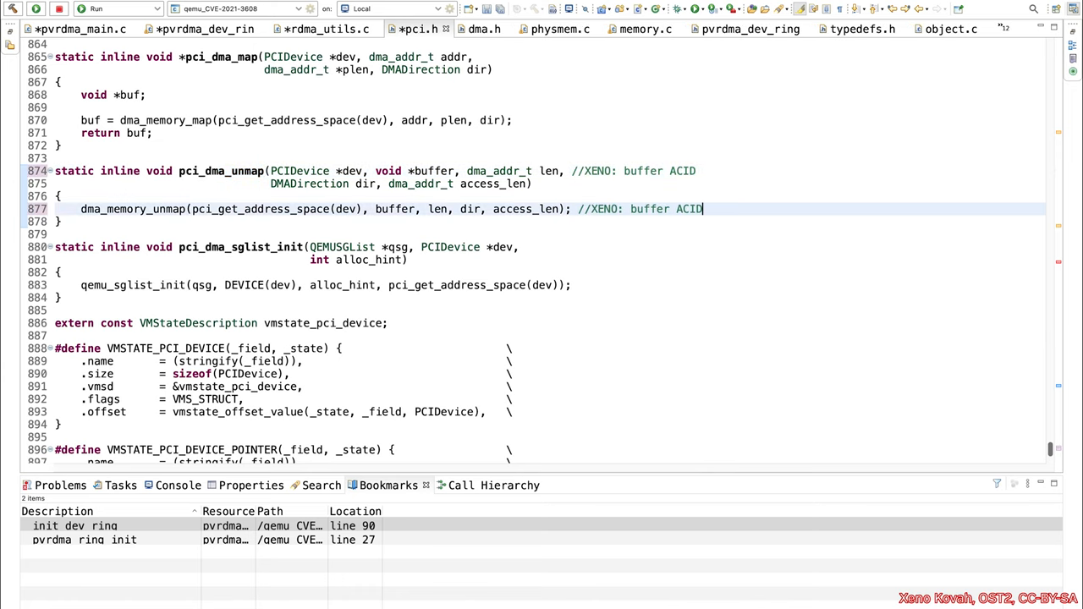
pyautogui.hotkey('ctrl', 's')
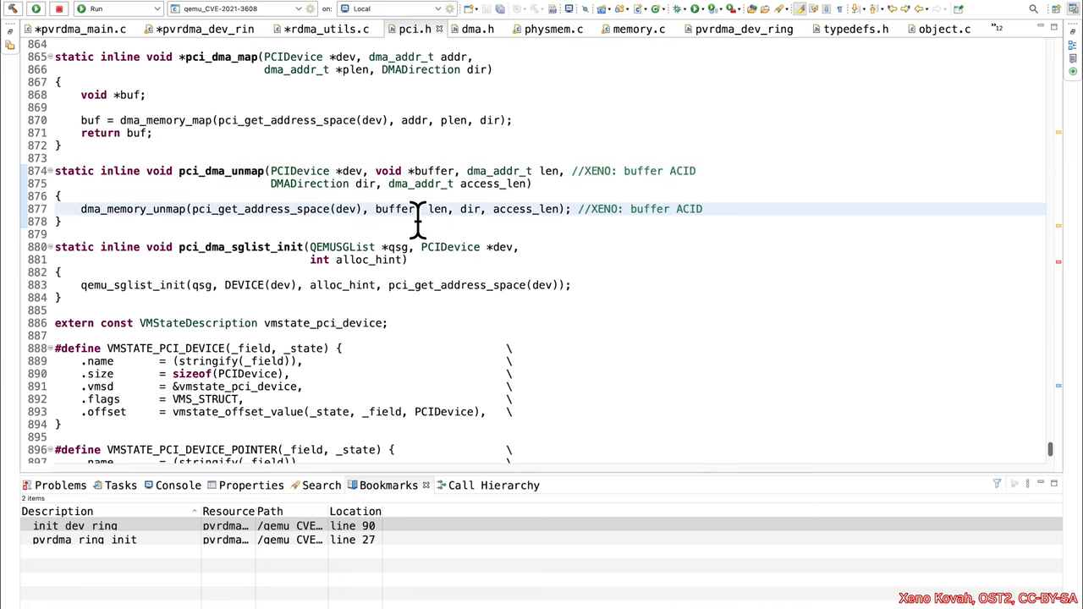
pyautogui.click(414, 211)
pyautogui.keyDown('ctrl'); pyautogui.click(152, 212); pyautogui.keyUp('ctrl')
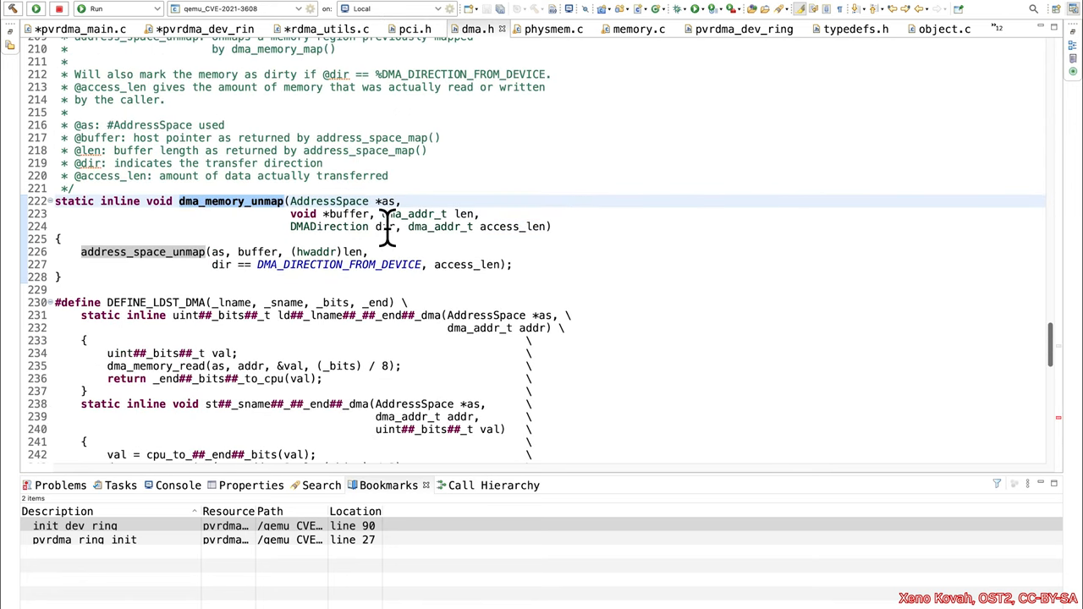
# Mark buffer ACID on dma_memory_unmap lines 223 and 226, save dma.h, and follow address_space_unmap.
pyautogui.click(564, 204)
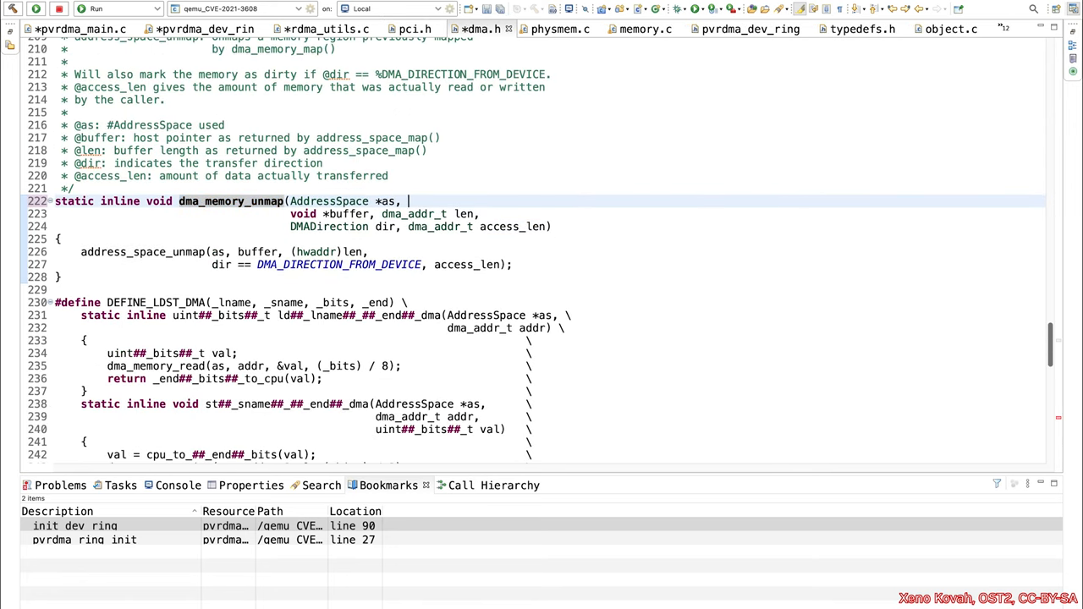
pyautogui.click(535, 215)
pyautogui.write('//XENO: buffer ACID')
pyautogui.hotkey('ctrl', 's')
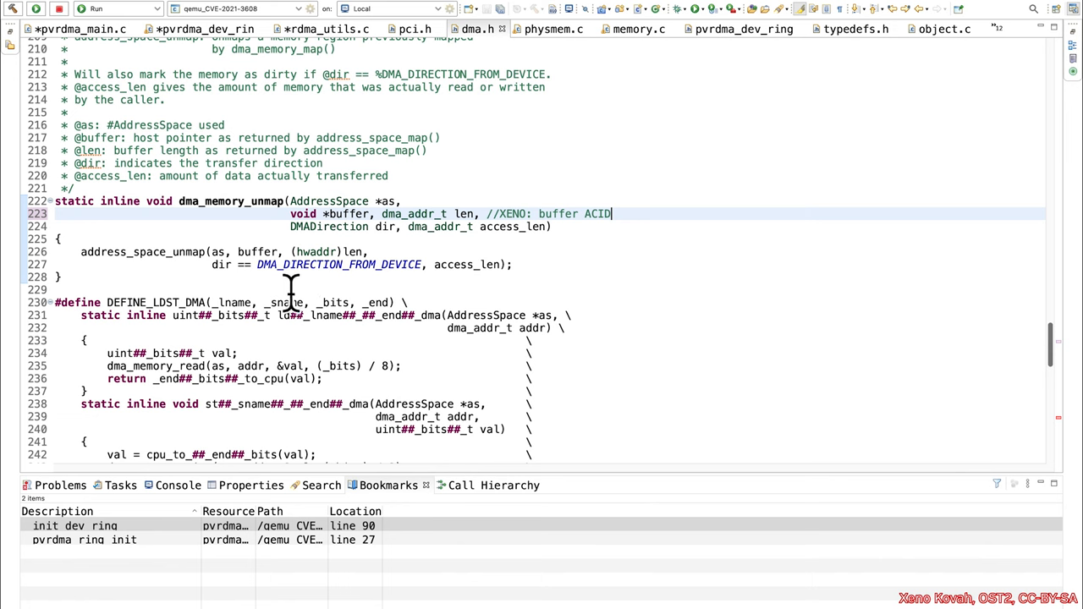
pyautogui.click(254, 252)
pyautogui.click(396, 252)
pyautogui.write('//XENO: buffer ACID')
pyautogui.hotkey('ctrl', 's')
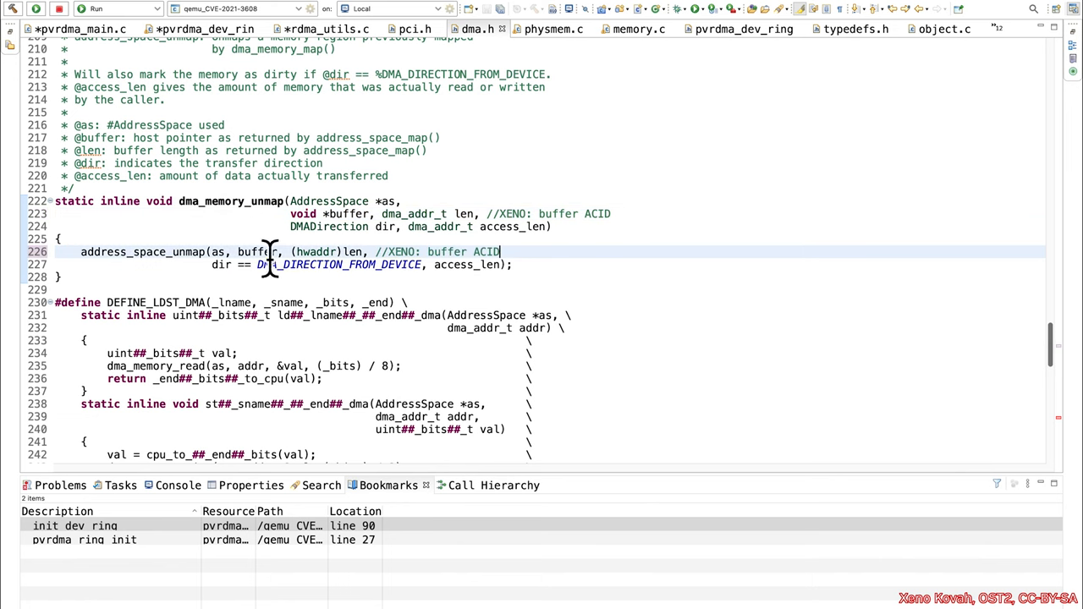
pyautogui.click(156, 265)
pyautogui.keyDown('ctrl'); pyautogui.click(136, 252); pyautogui.keyUp('ctrl')
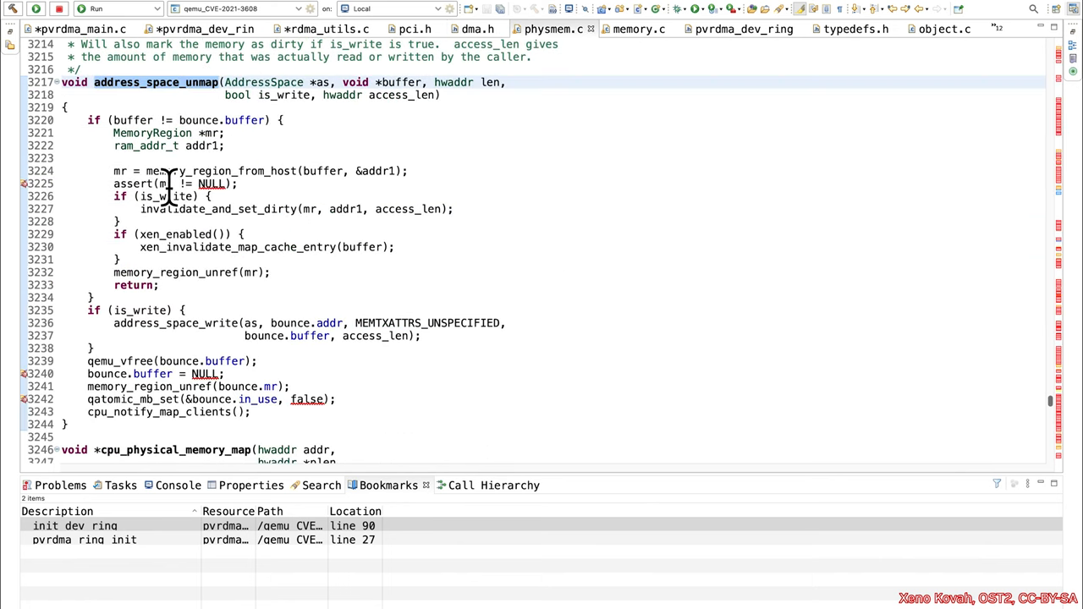
pyautogui.click(403, 82)
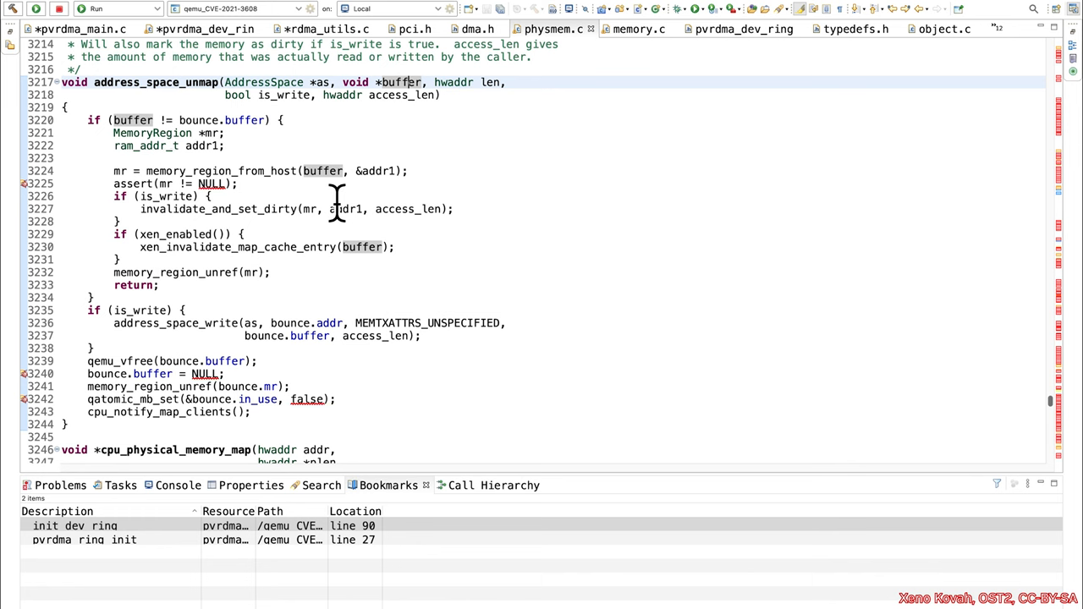
pyautogui.scroll(1, 339, 203)
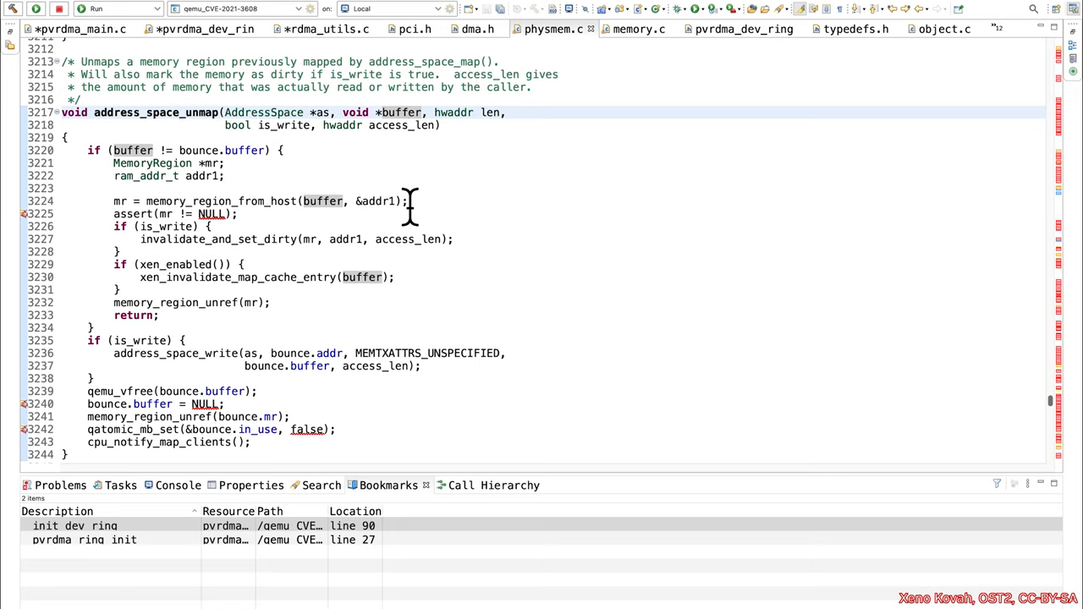
pyautogui.click(324, 201)
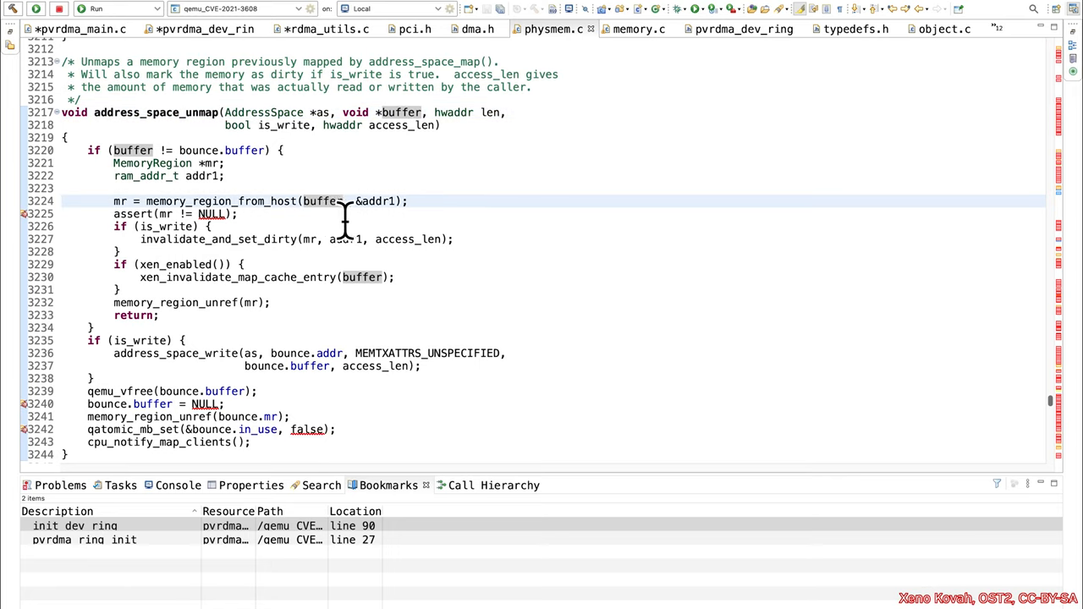
pyautogui.click(276, 203)
pyautogui.moveTo(222, 201)
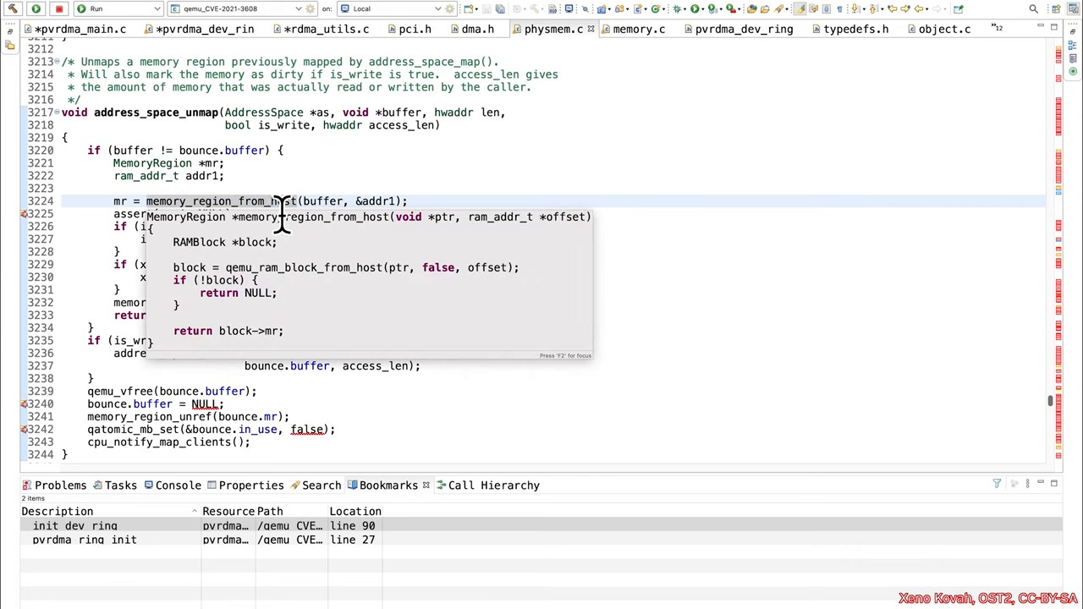
pyautogui.moveTo(120, 202)
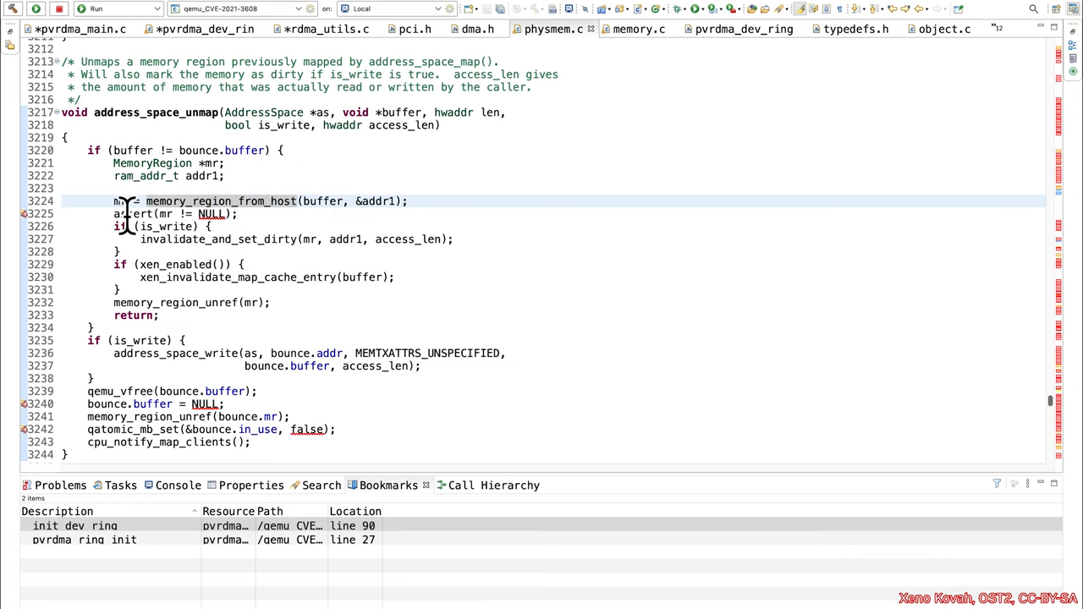
pyautogui.click(123, 203)
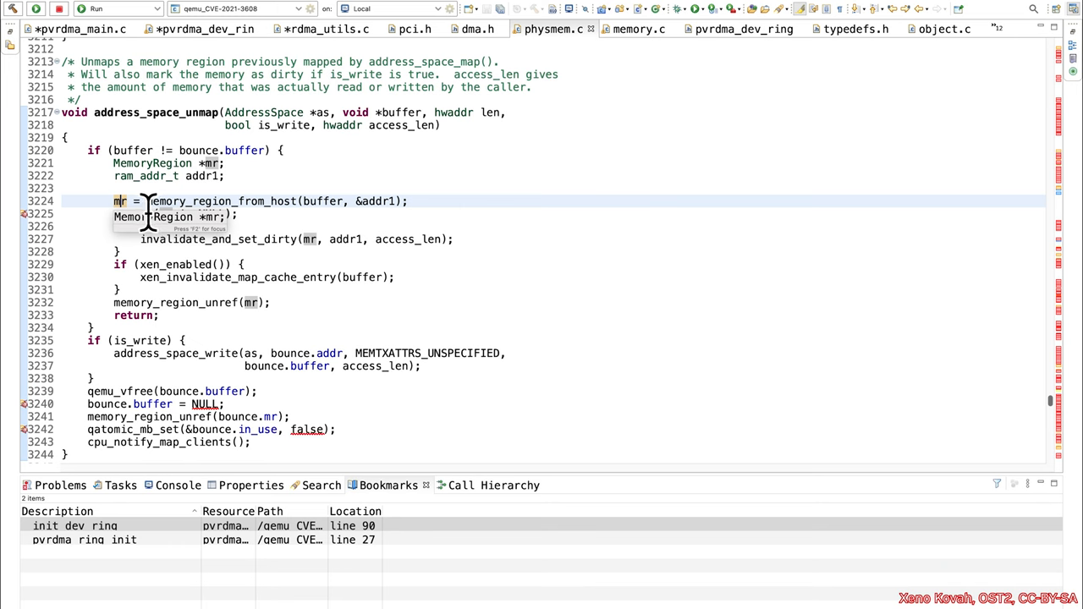
pyautogui.keyDown('ctrl'); pyautogui.click(274, 203); pyautogui.keyUp('ctrl')
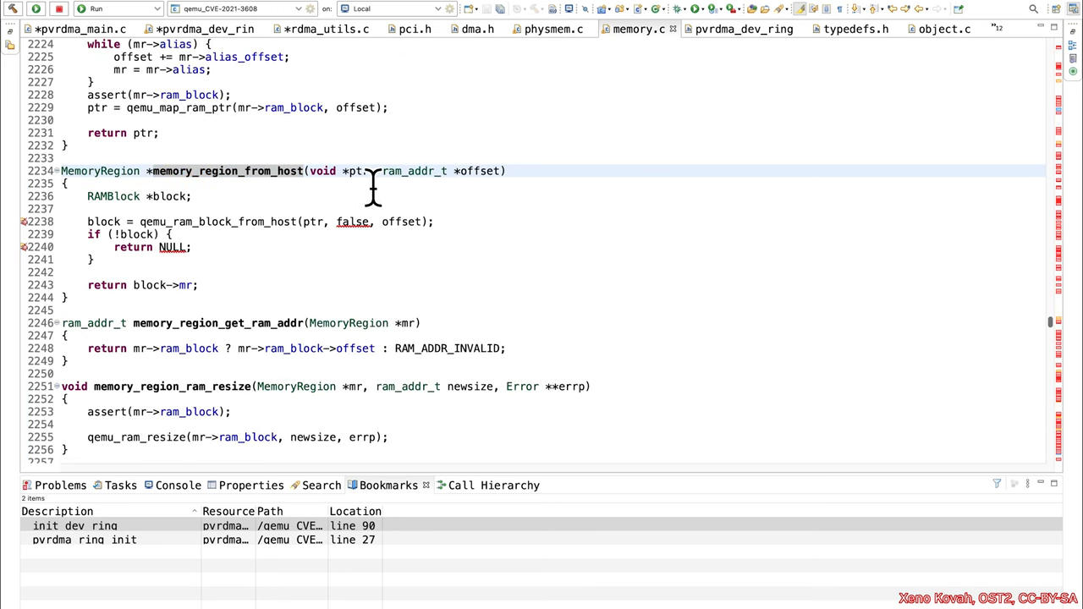
# Append a '//XENO: ptr ACID' comment to the memory_region_from_host signature on line 2234.
pyautogui.click(345, 172)
pyautogui.click(542, 171)
pyautogui.write('//XENO: buffer ACID')
pyautogui.doubleClick(589, 173)
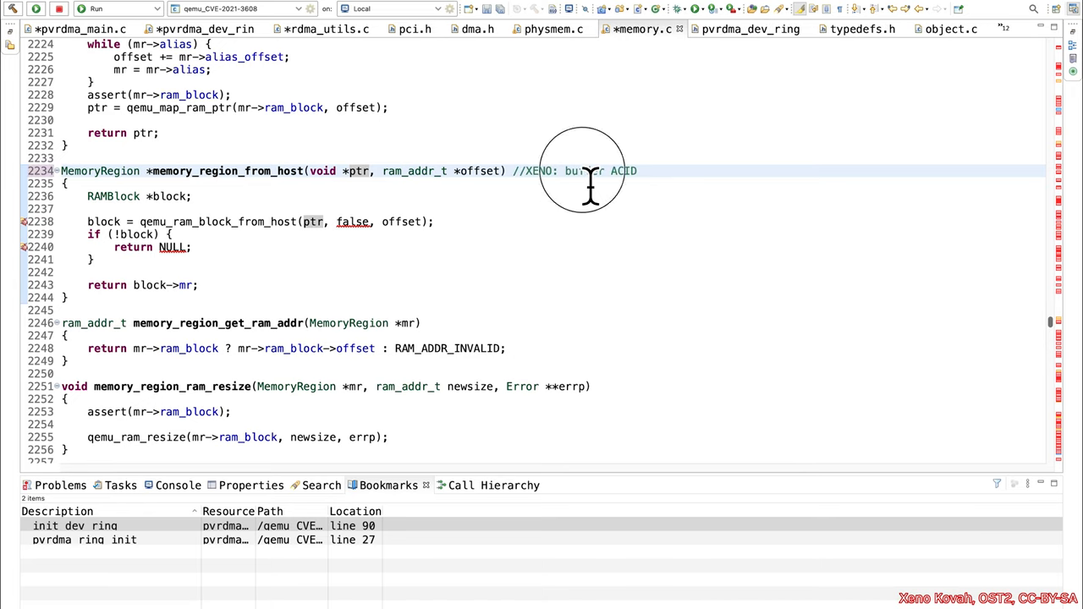
pyautogui.write('pt')
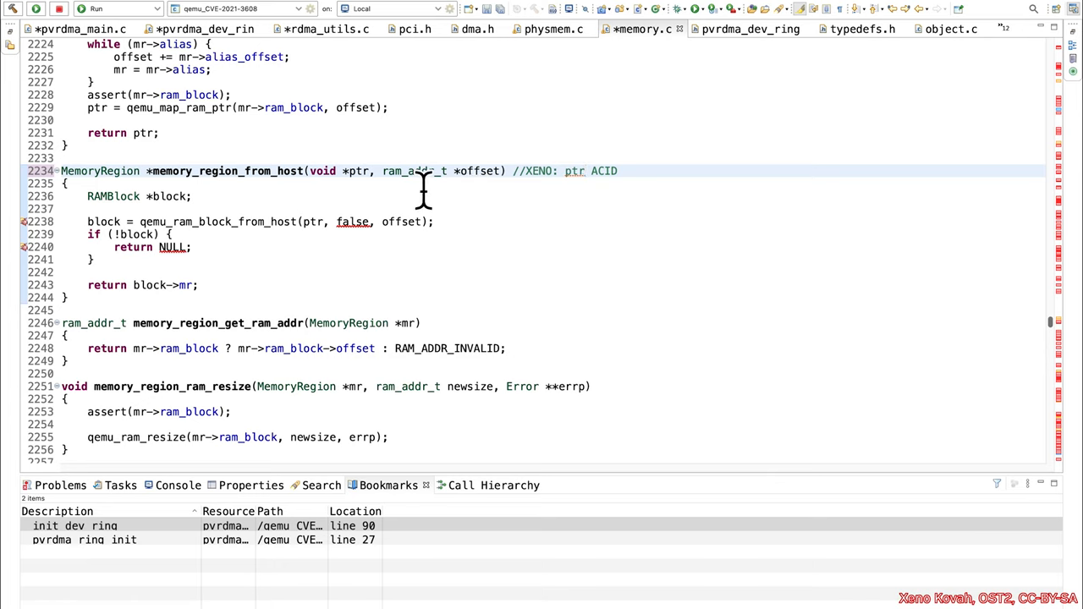
pyautogui.click(364, 173)
# Inspect block and the returned block->mr, then jump to qemu_ram_block_from_host.
pyautogui.click(114, 223)
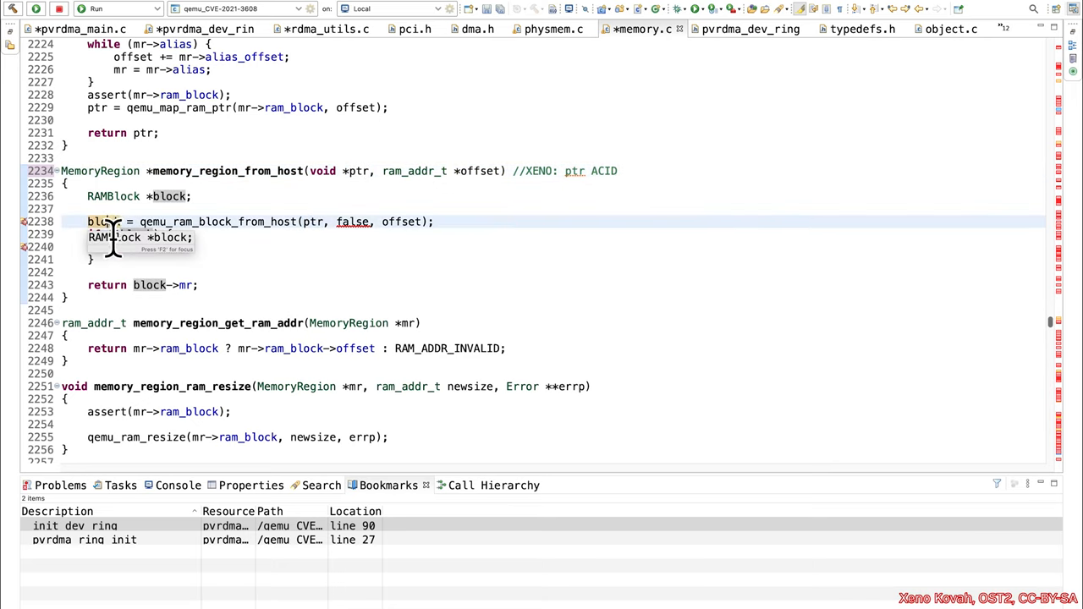
pyautogui.click(156, 287)
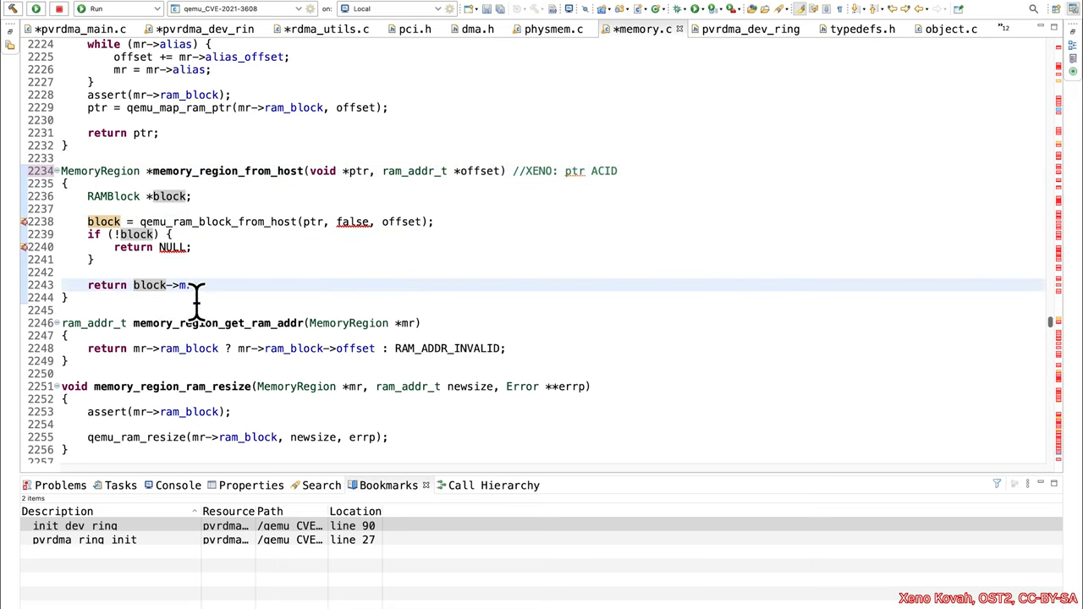
pyautogui.click(188, 287)
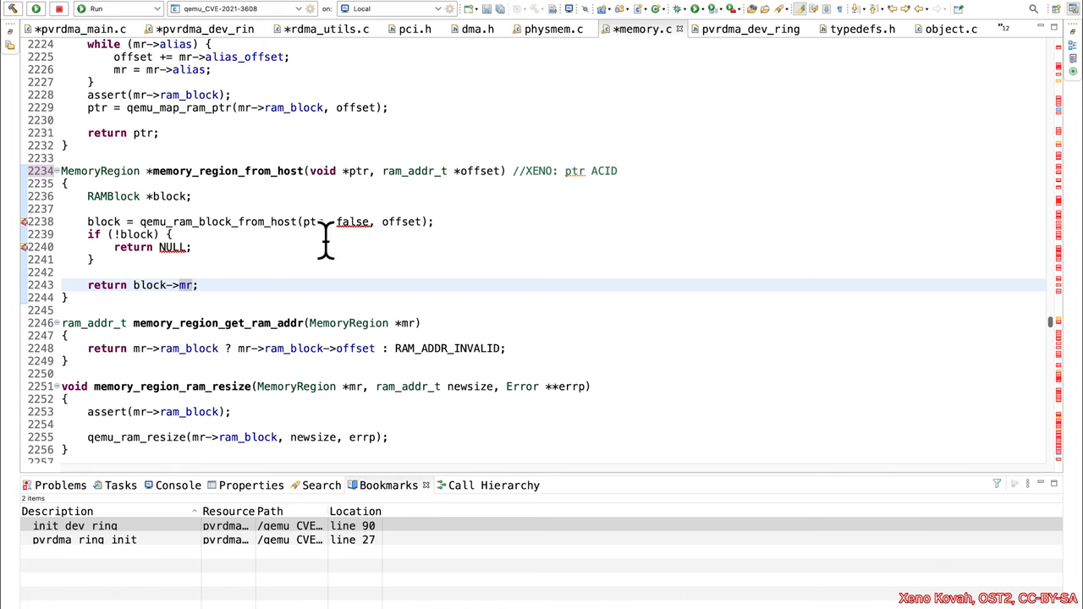
pyautogui.keyDown('ctrl'); pyautogui.click(246, 225); pyautogui.keyUp('ctrl')
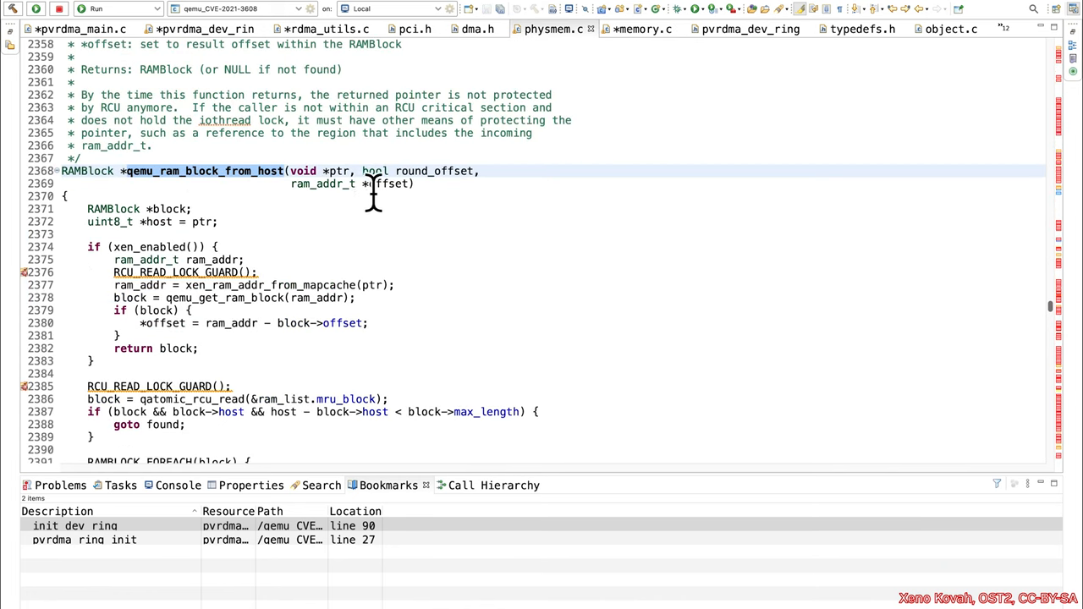
# Review ptr's mapcache lookup in qemu_ram_block_from_host, then return to memory_region_from_host's block->mr.
pyautogui.click(329, 172)
pyautogui.scroll(-1, 207, 258)
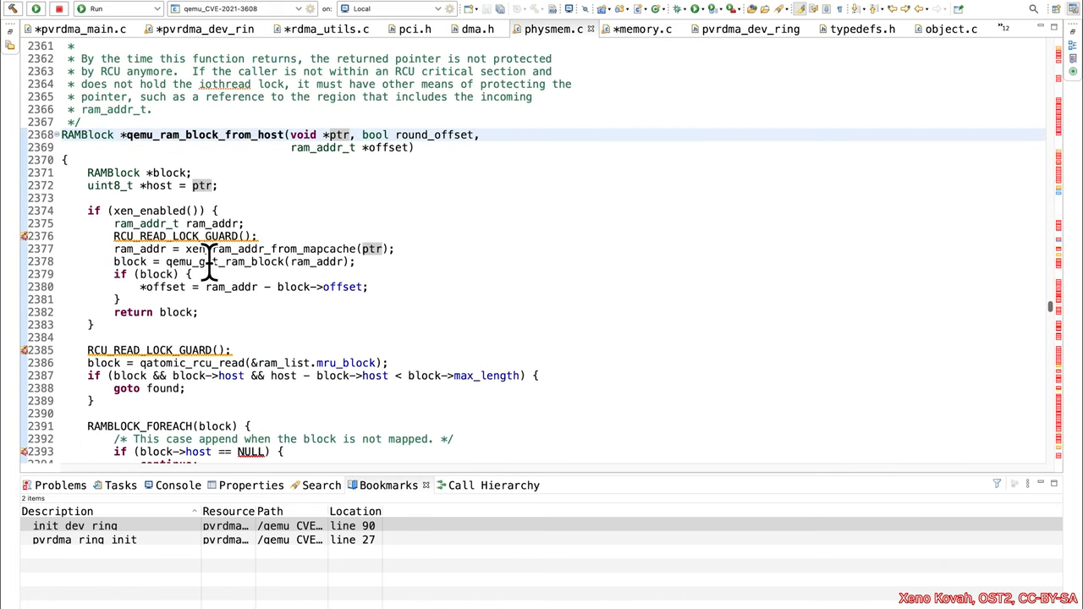
pyautogui.click(292, 250)
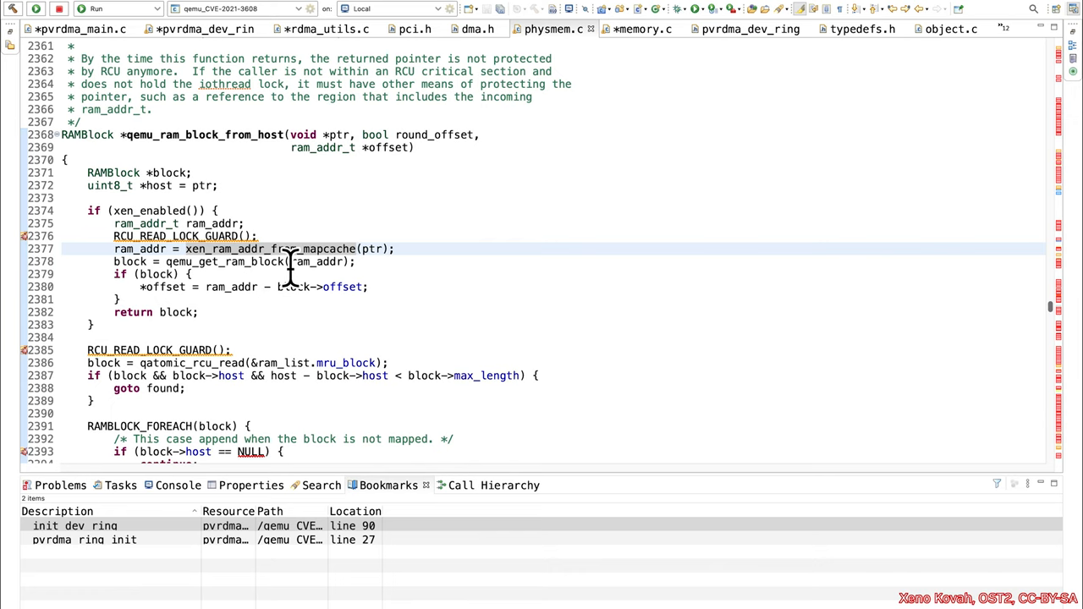
pyautogui.scroll(-2, 292, 264)
pyautogui.scroll(-2, 292, 264)
pyautogui.scroll(2, 364, 197)
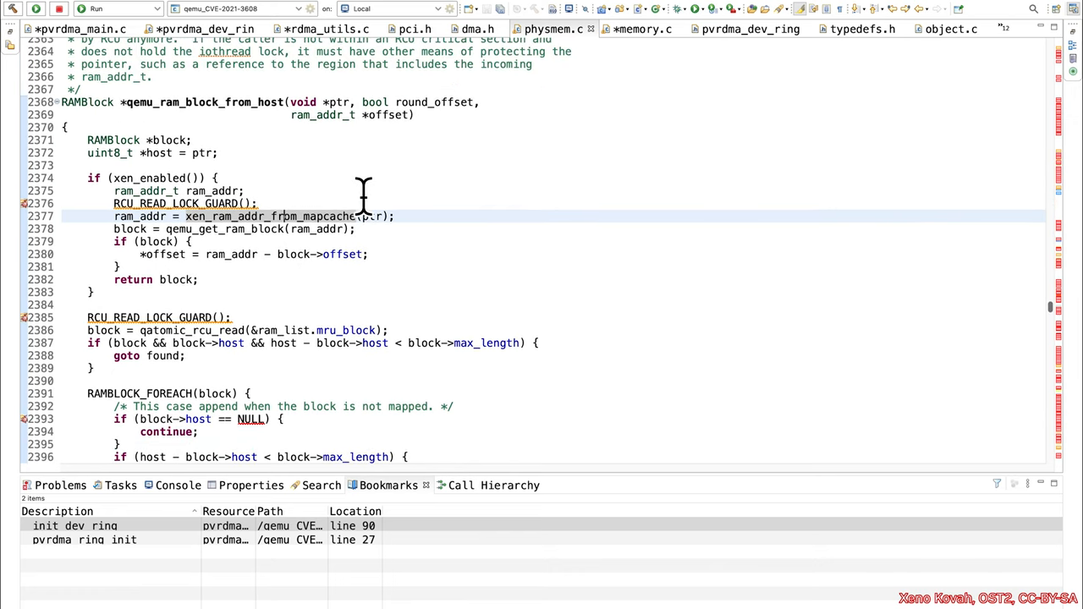
pyautogui.hotkey('alt', 'Left')
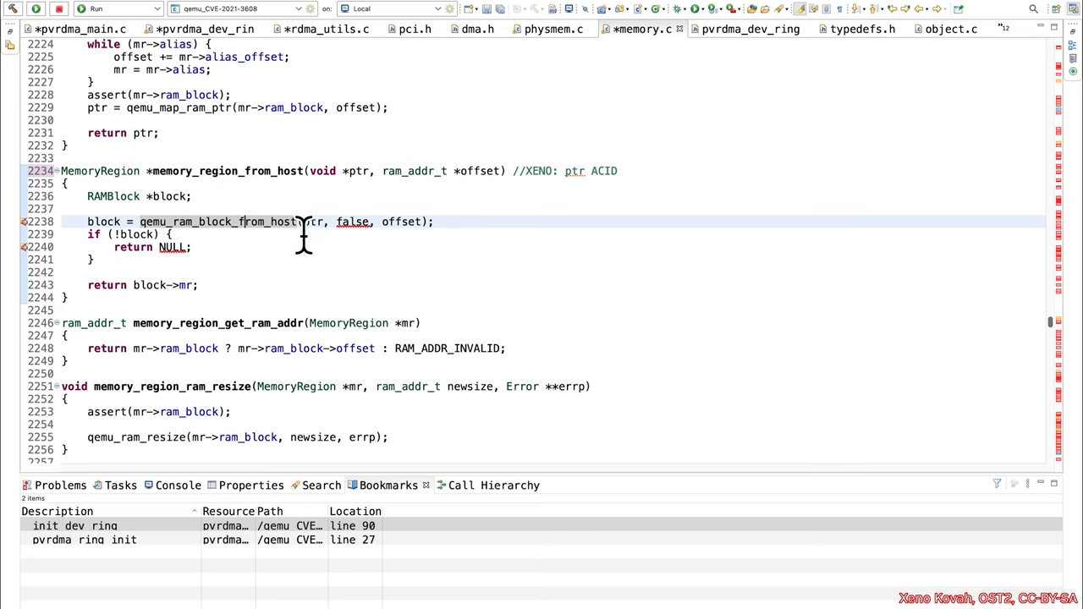
pyautogui.click(105, 222)
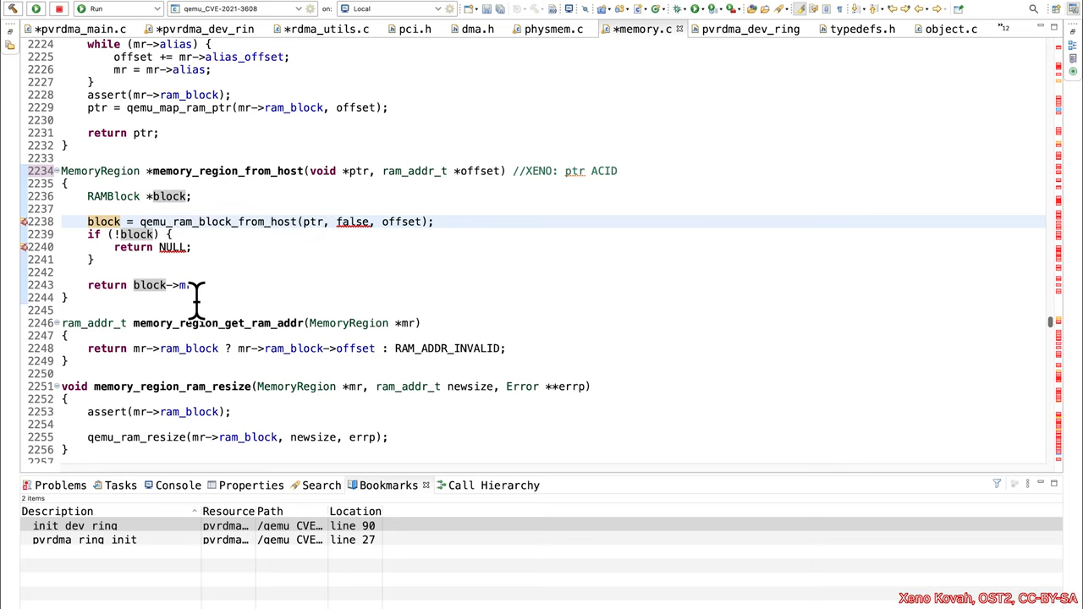
pyautogui.click(152, 286)
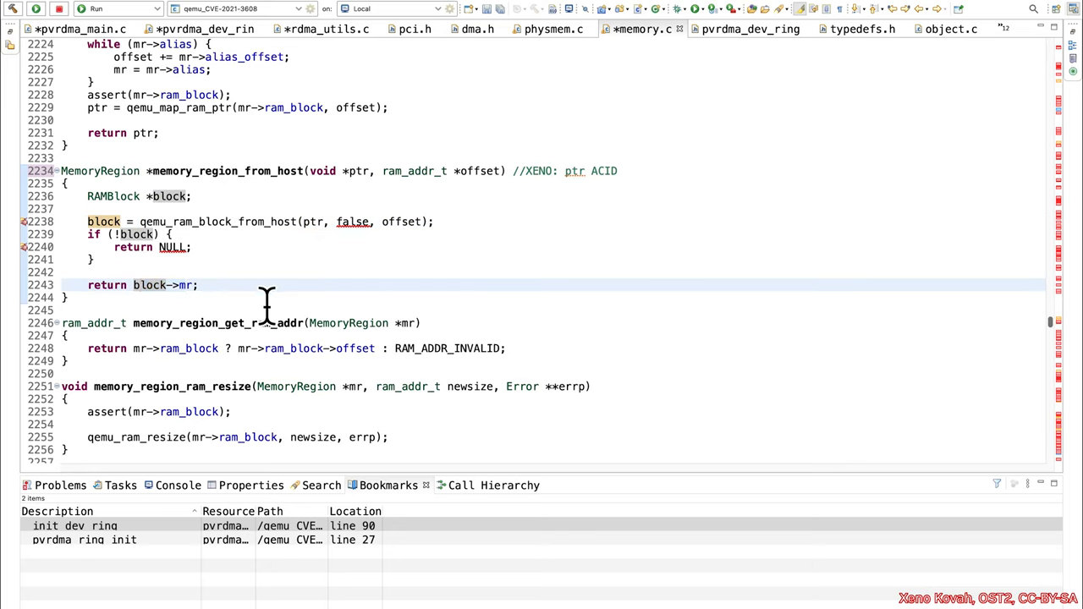
# Back in address_space_unmap, review the mr != NULL assert and the dirty-memory branch.
pyautogui.hotkey('alt', 'Left')
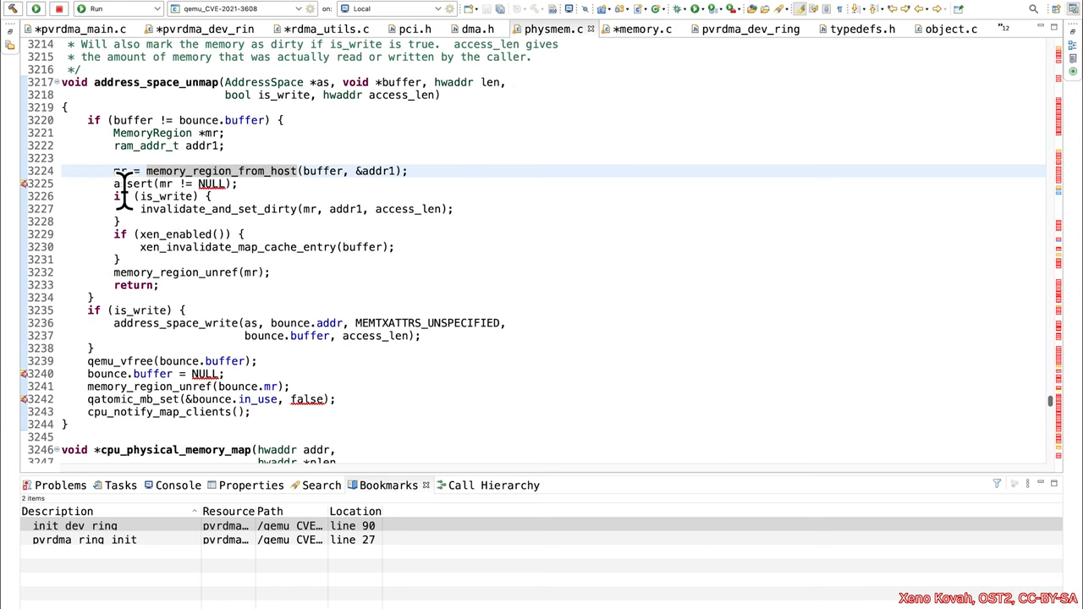
pyautogui.click(116, 172)
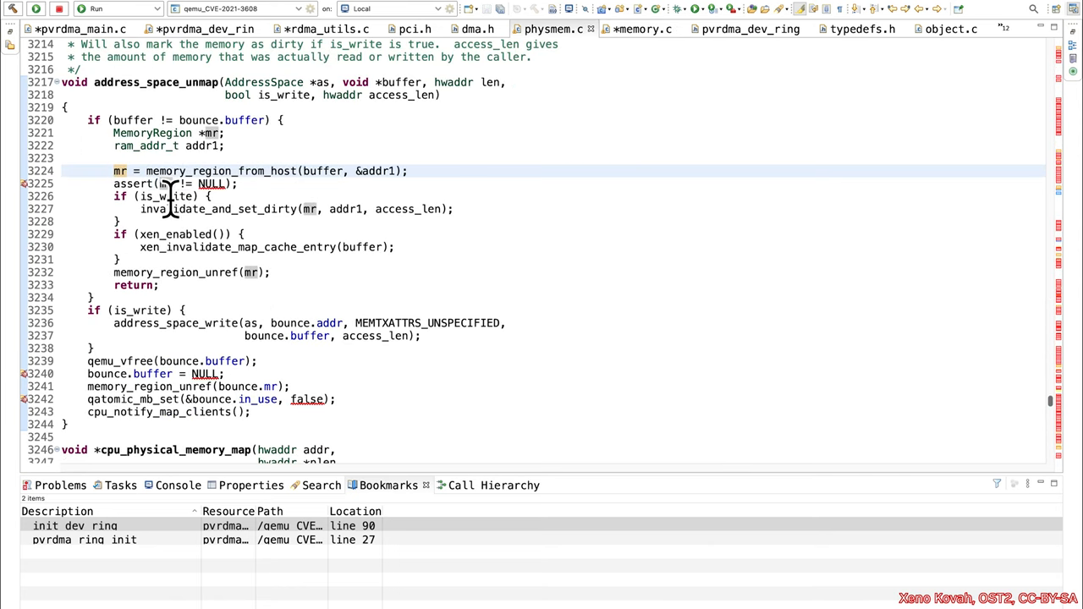
pyautogui.moveTo(159, 183); pyautogui.dragTo(225, 184)
pyautogui.moveTo(149, 196); pyautogui.dragTo(141, 195)
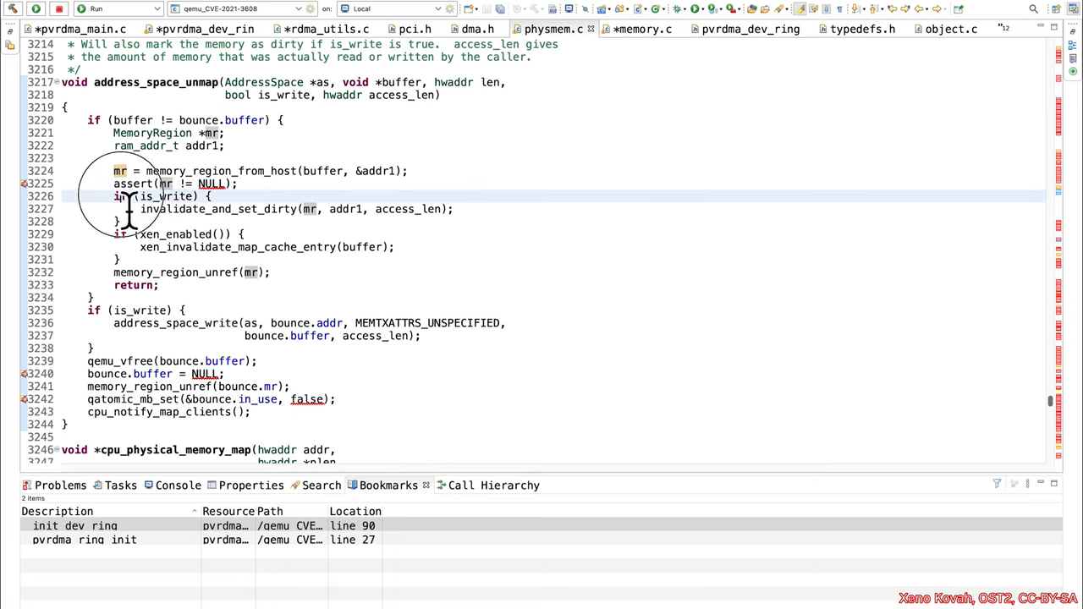
pyautogui.moveTo(127, 203)
pyautogui.mouseDown()
pyautogui.moveTo(145, 213)
pyautogui.moveTo(150, 247)
pyautogui.mouseUp()
pyautogui.click(148, 221)
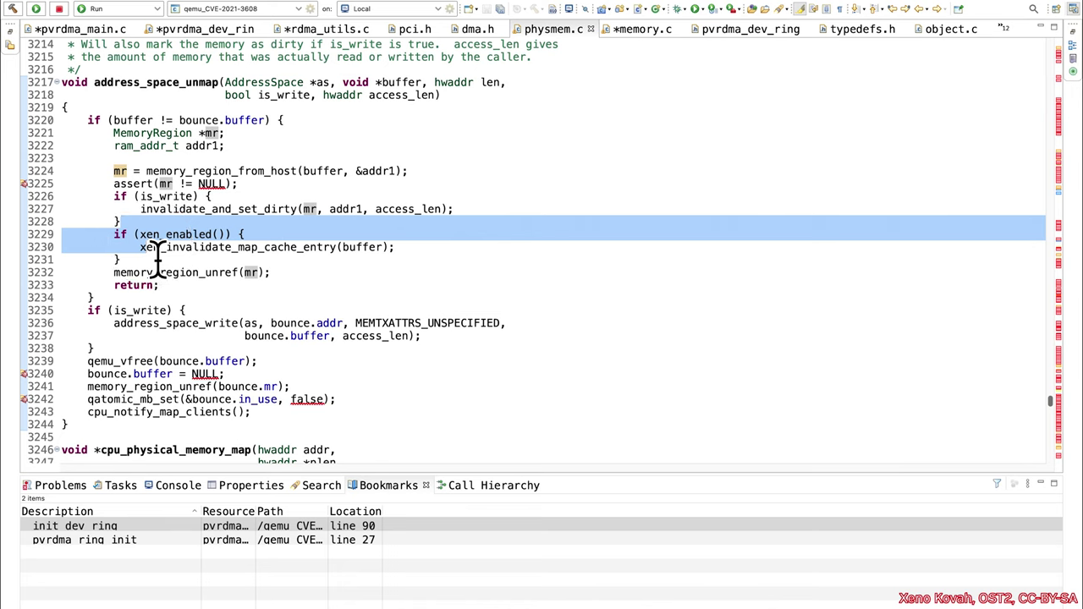
# Annotate memory_region_unref(mr) as 'mr !ACID, attacker wants it to be freed' and inspect mr's uses.
pyautogui.click(248, 272)
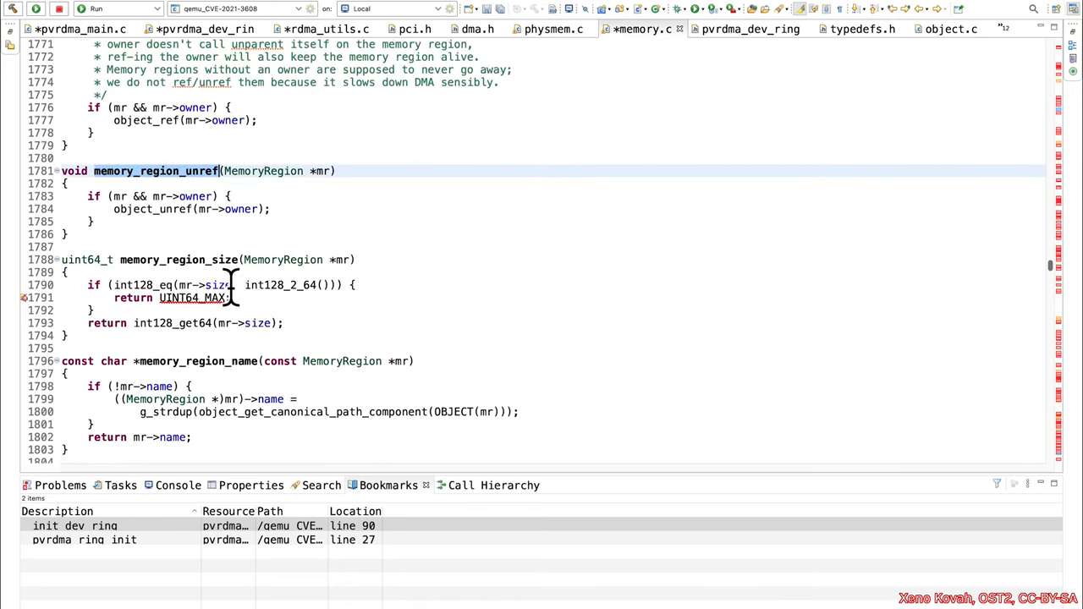
pyautogui.keyDown('ctrl'); pyautogui.click(221, 275); pyautogui.keyUp('ctrl')
pyautogui.hotkey('alt', 'Left')
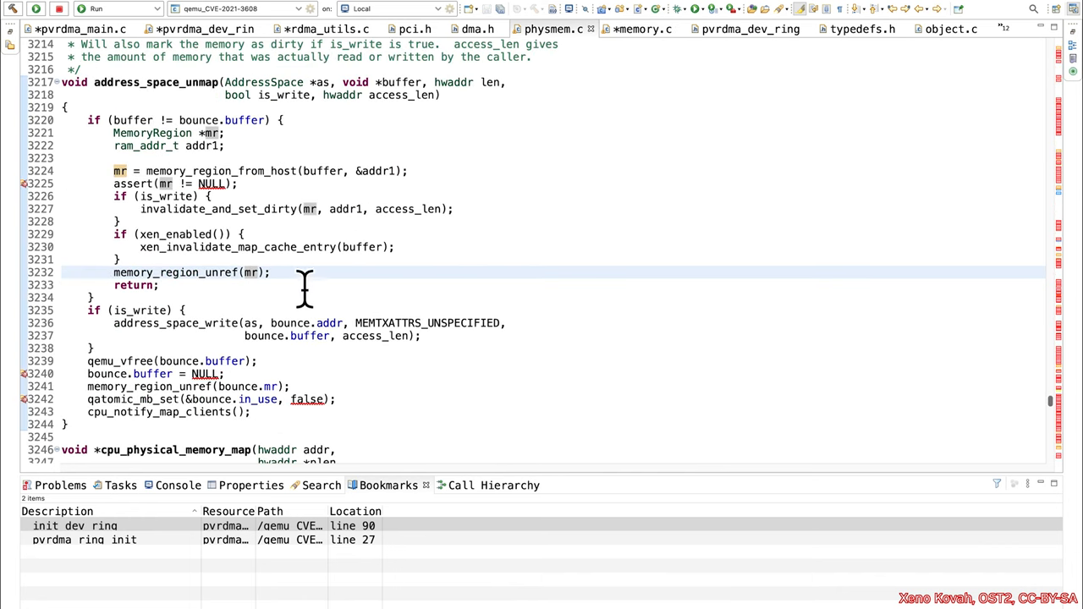
pyautogui.press('End')
pyautogui.write('/')
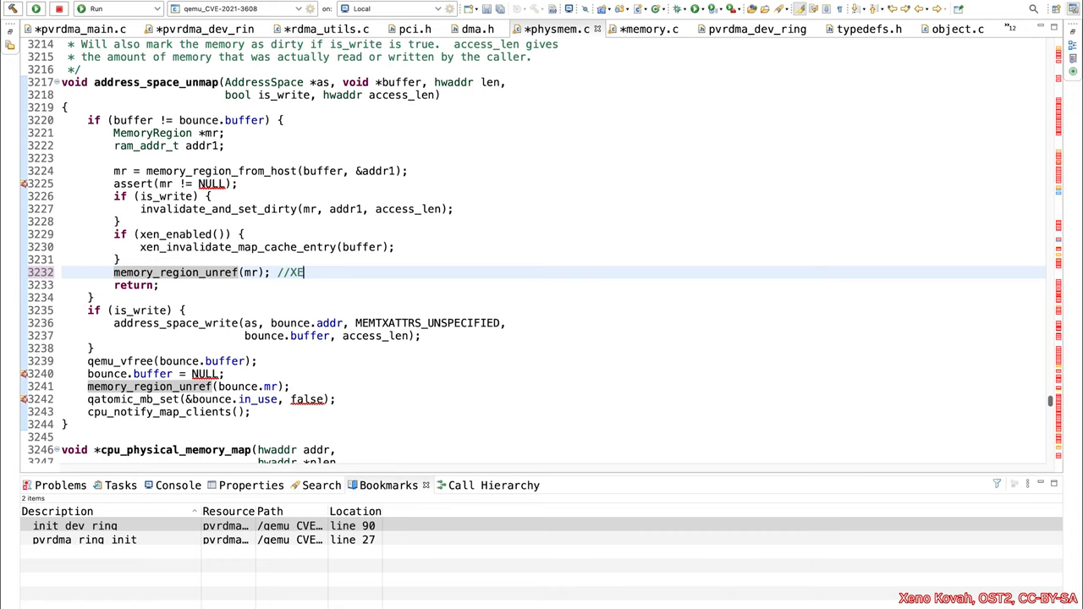
pyautogui.write(' mr')
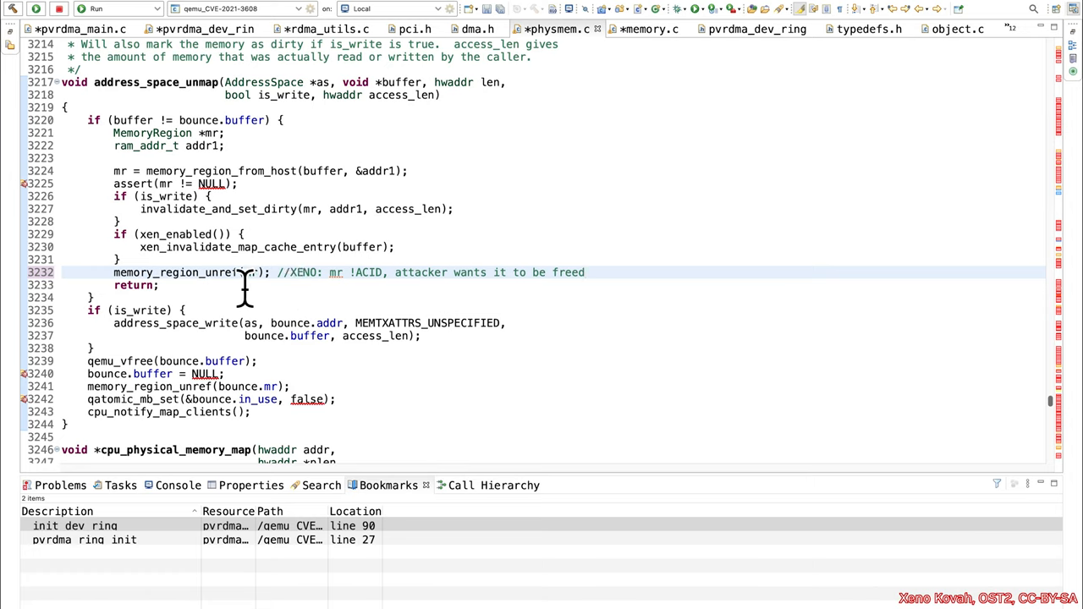
pyautogui.moveTo(181, 272)
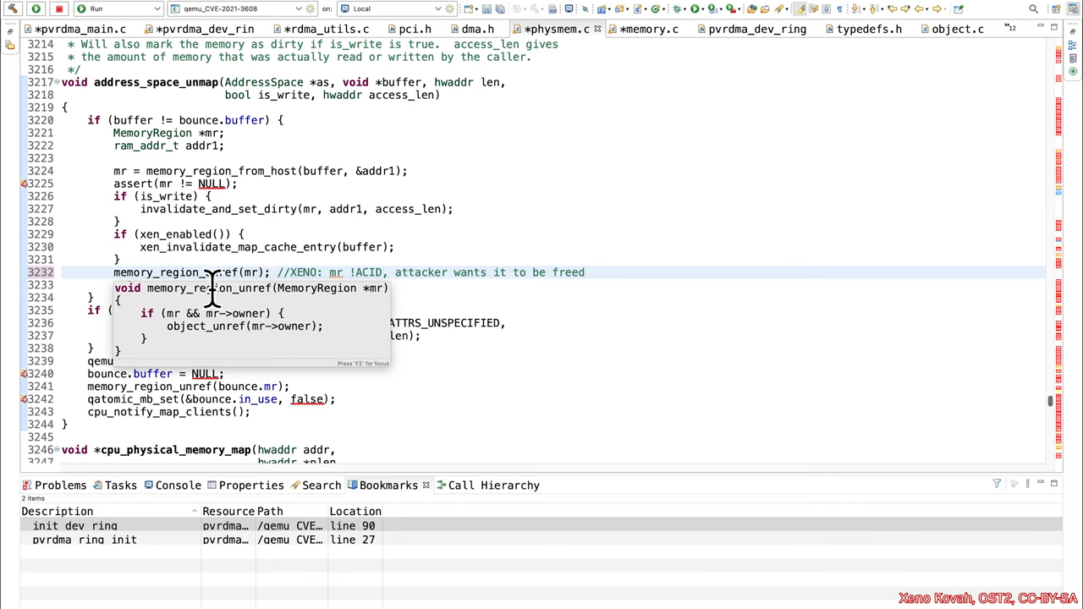
pyautogui.click(252, 273)
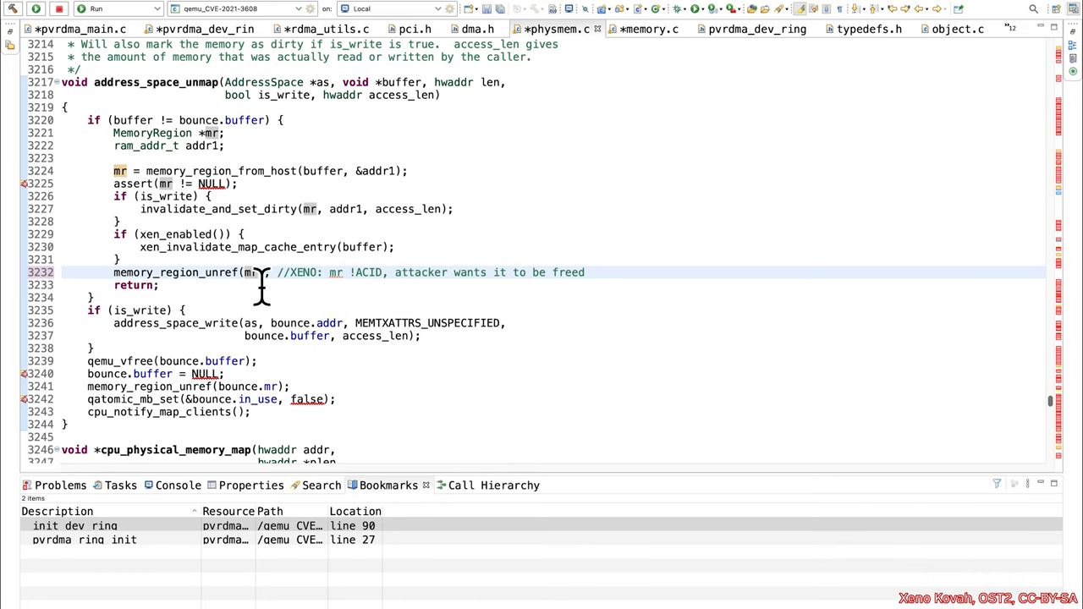
# Read memory_region_unref's owner check down to the object_unref call on the owner.
pyautogui.keyDown('ctrl'); pyautogui.click(224, 275); pyautogui.keyUp('ctrl')
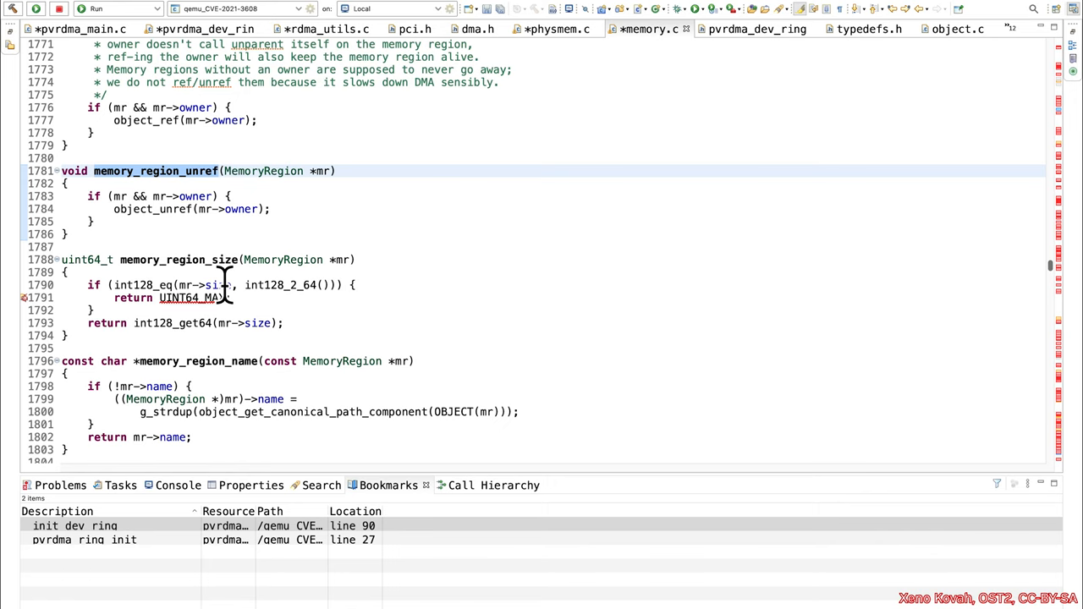
pyautogui.click(114, 199)
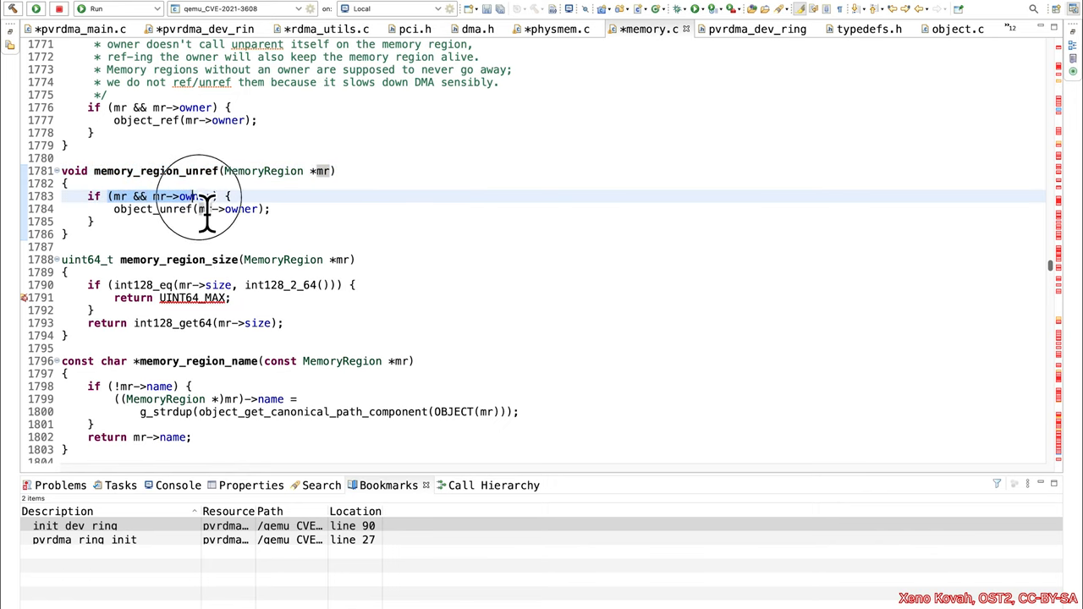
pyautogui.click(212, 198)
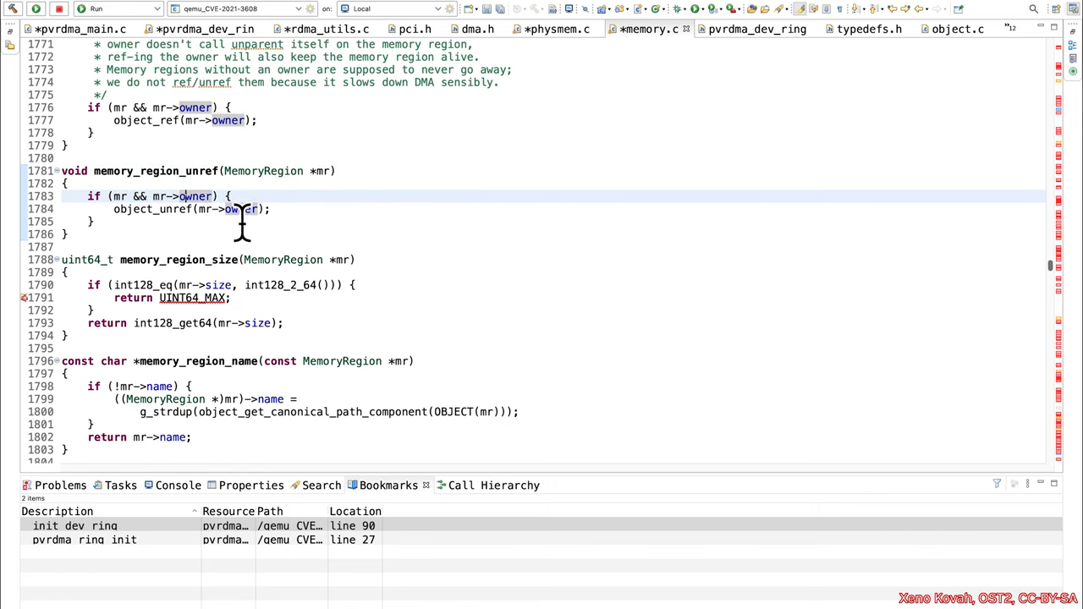
pyautogui.click(173, 212)
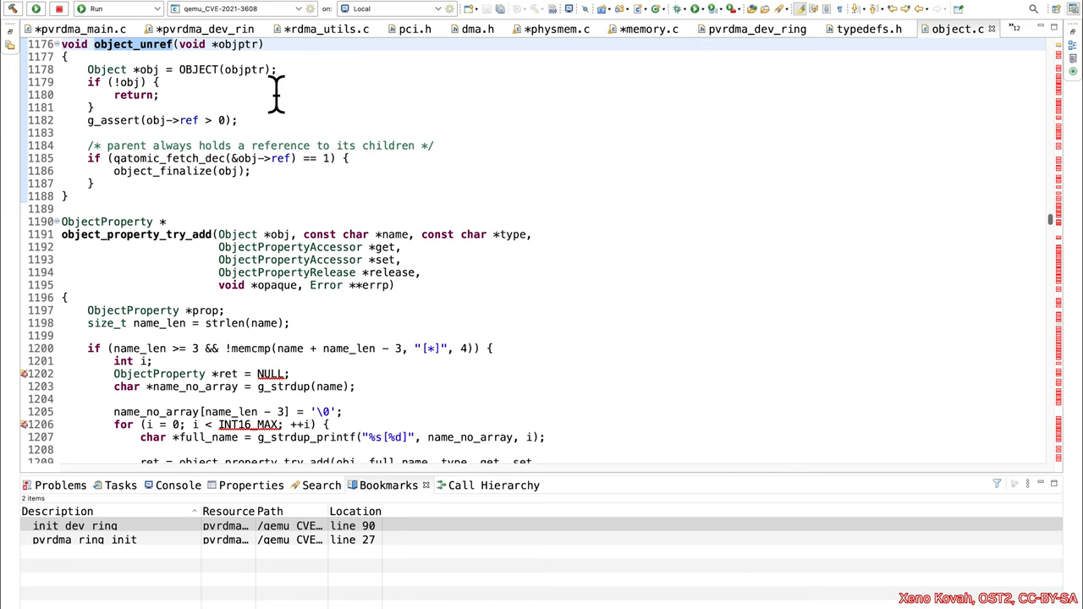
pyautogui.scroll(2, 277, 95)
# Follow object_unref into object.c and read through the refcount assertion, decrement check and object_finalize call.
pyautogui.click(237, 131)
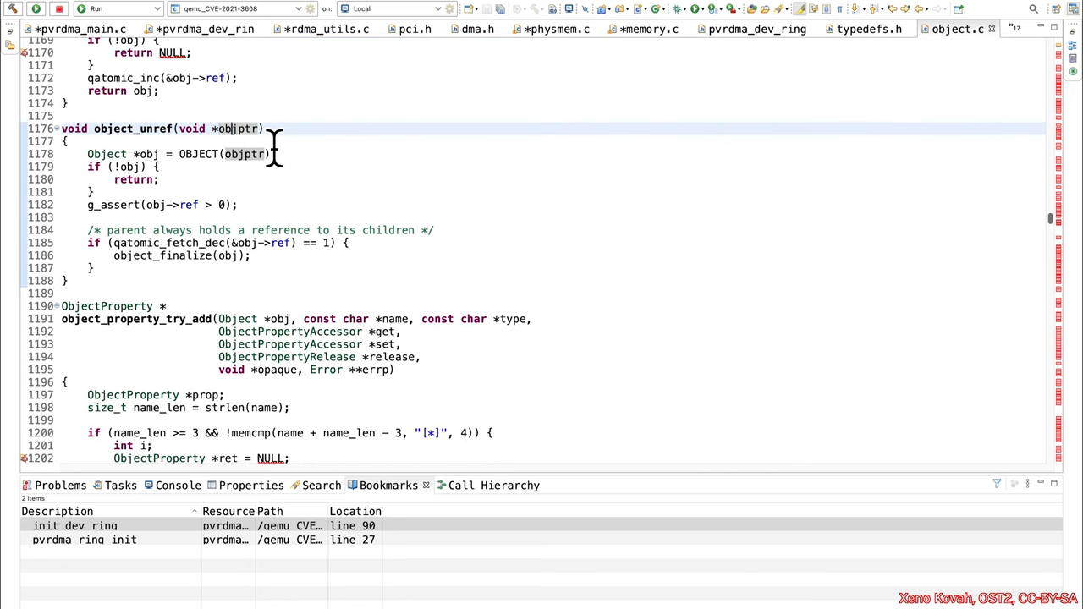
pyautogui.click(254, 155)
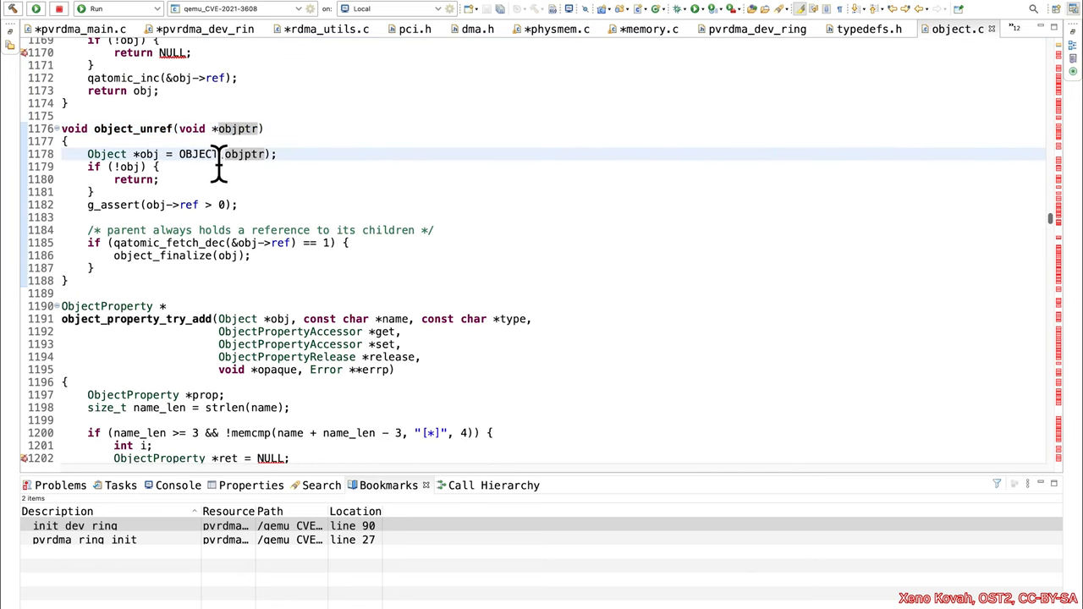
pyautogui.click(150, 156)
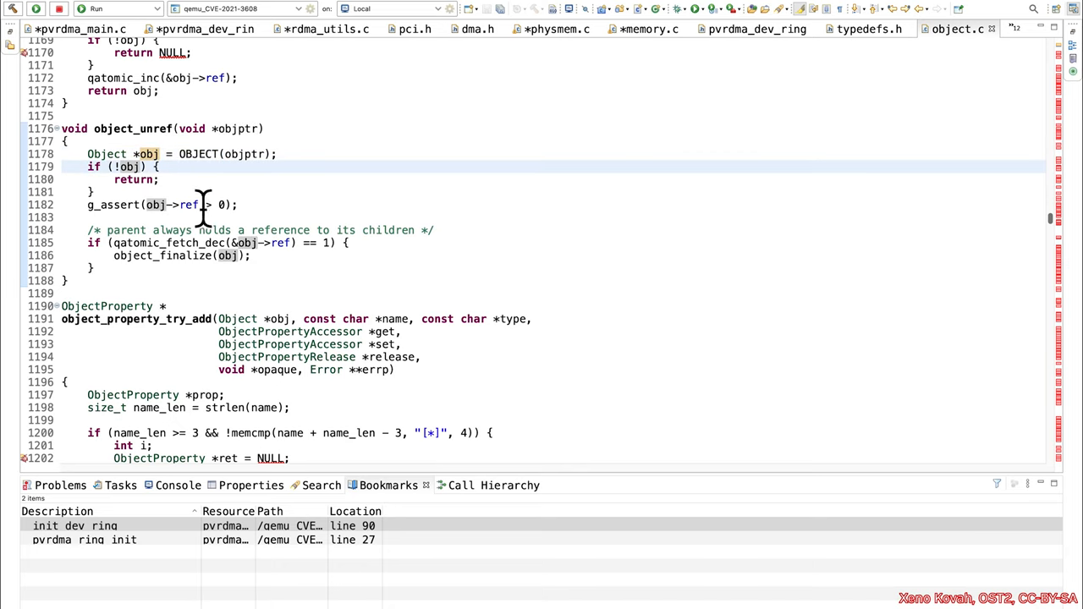
pyautogui.click(158, 205)
pyautogui.click(228, 243)
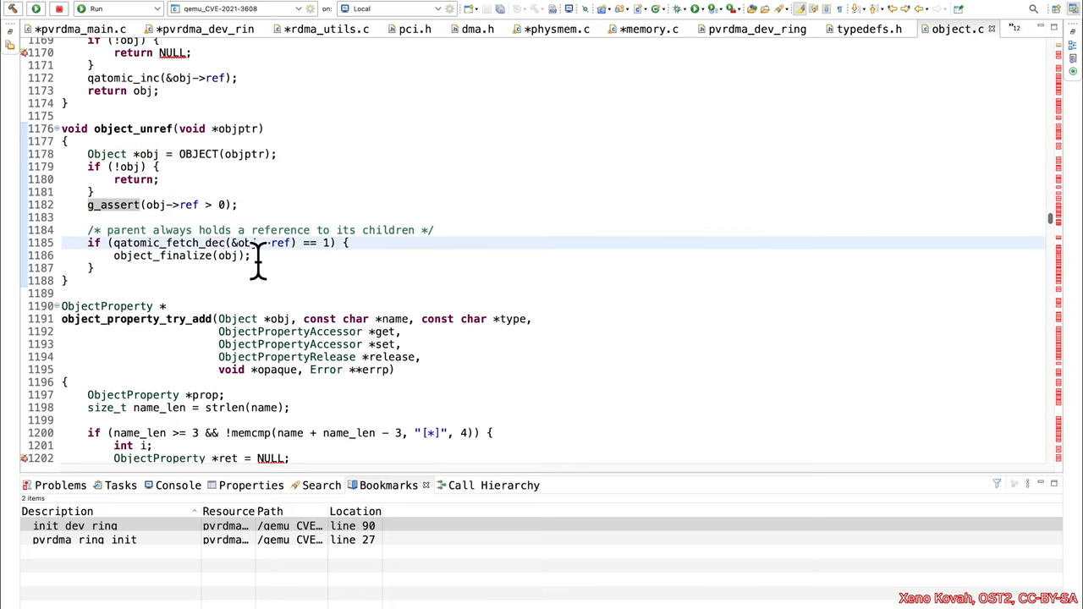
pyautogui.click(201, 269)
# Follow object_finalize into object_deinit and type_has_parent, then return to the object_deinit call.
pyautogui.keyDown('ctrl'); pyautogui.click(193, 259); pyautogui.keyUp('ctrl')
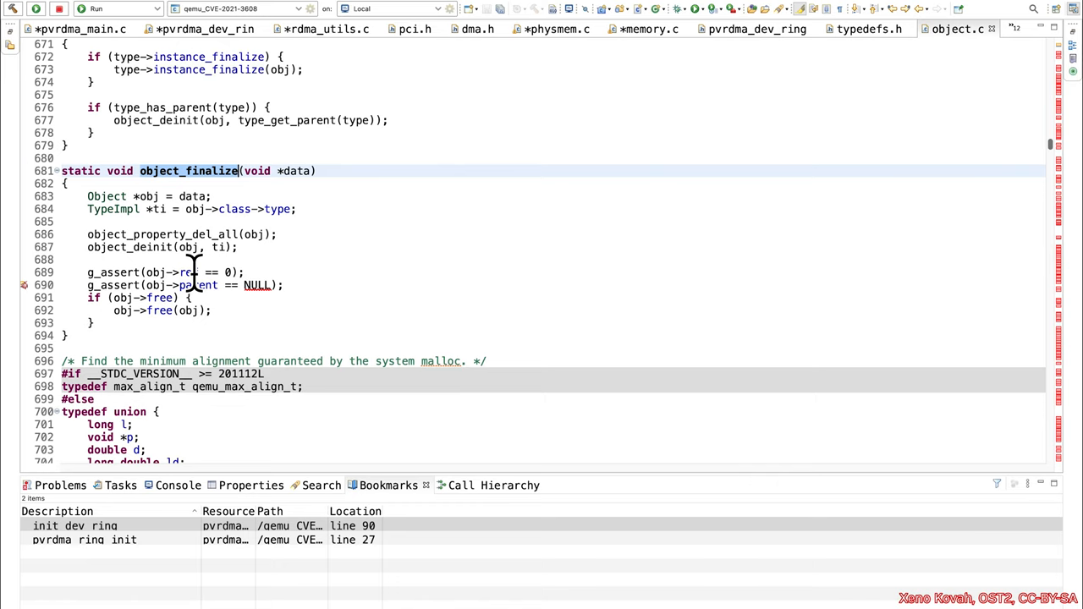
pyautogui.click(285, 171)
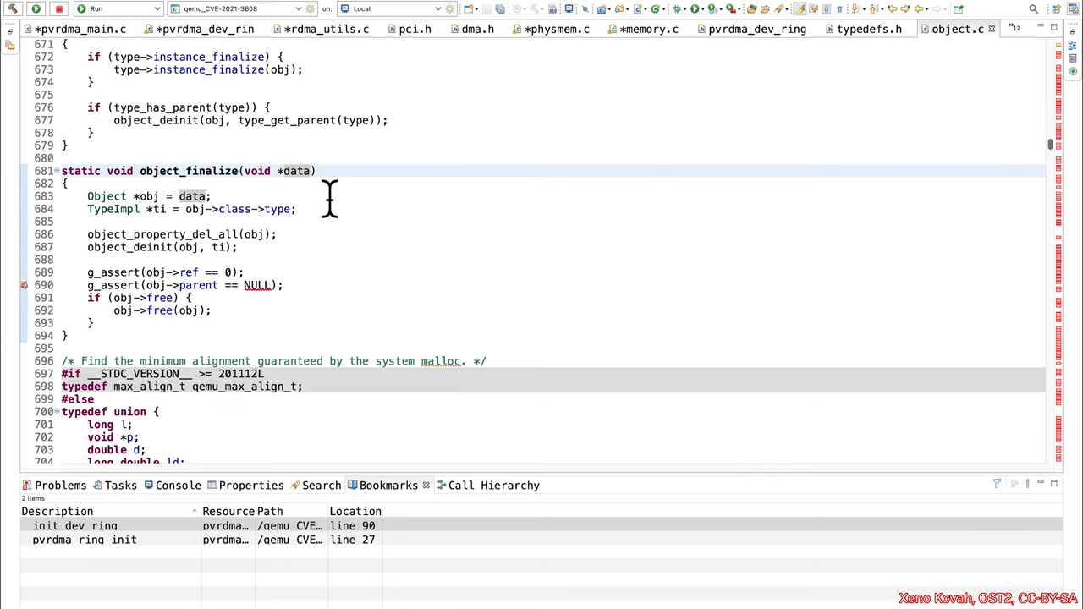
pyautogui.click(153, 196)
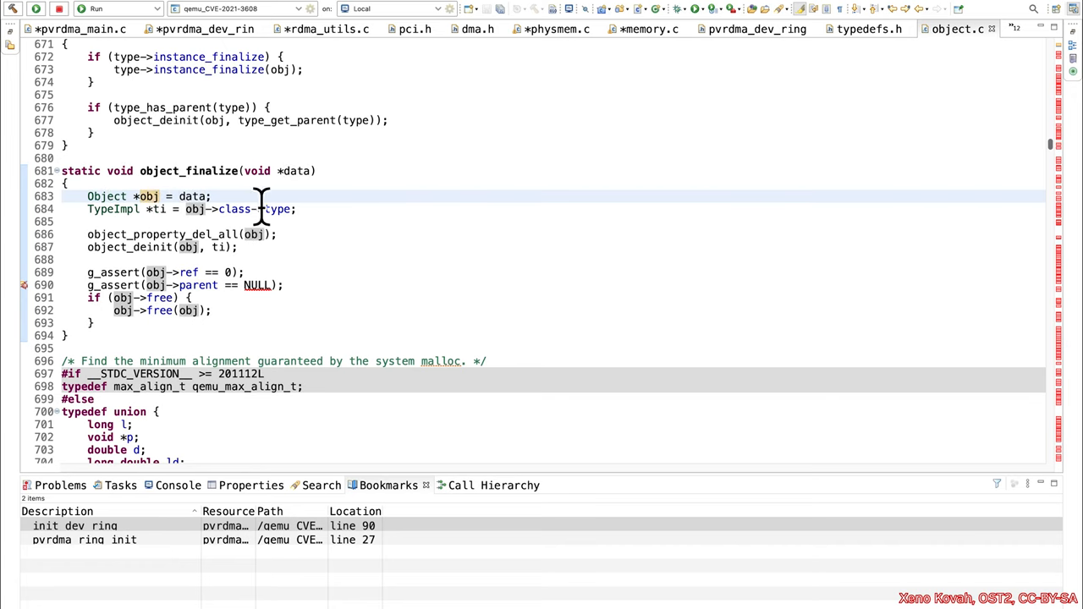
pyautogui.keyDown('ctrl'); pyautogui.click(161, 247); pyautogui.keyUp('ctrl')
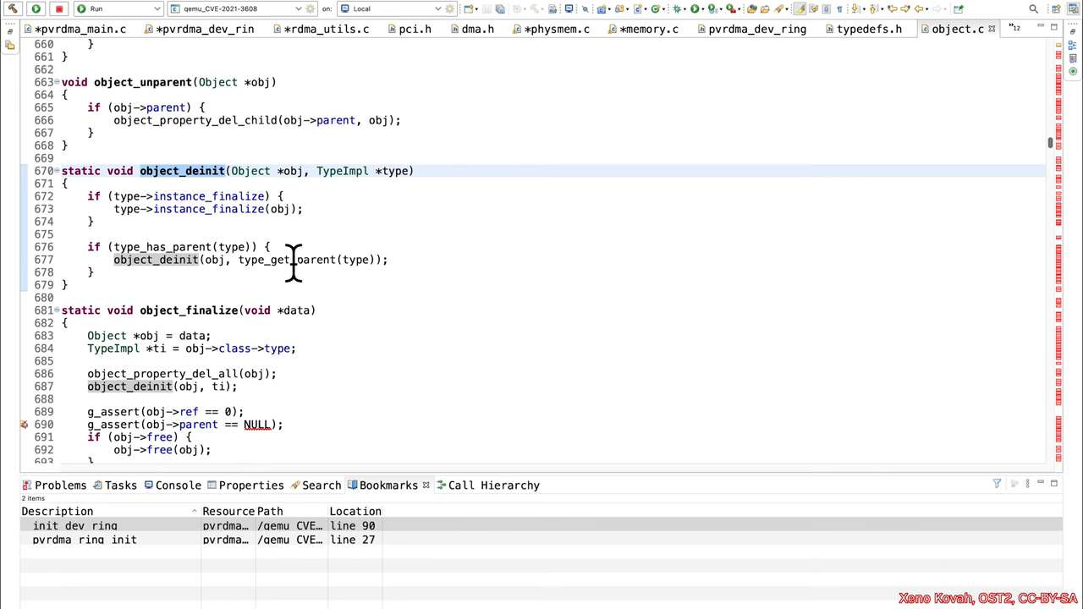
pyautogui.keyDown('ctrl'); pyautogui.click(193, 250); pyautogui.keyUp('ctrl')
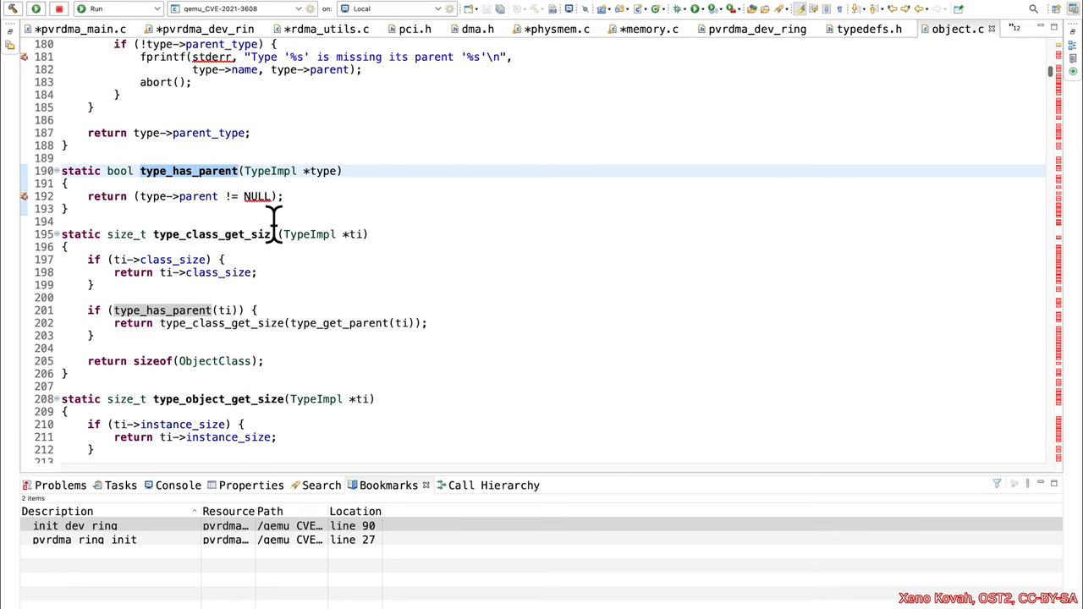
pyautogui.hotkey('alt', 'Left')
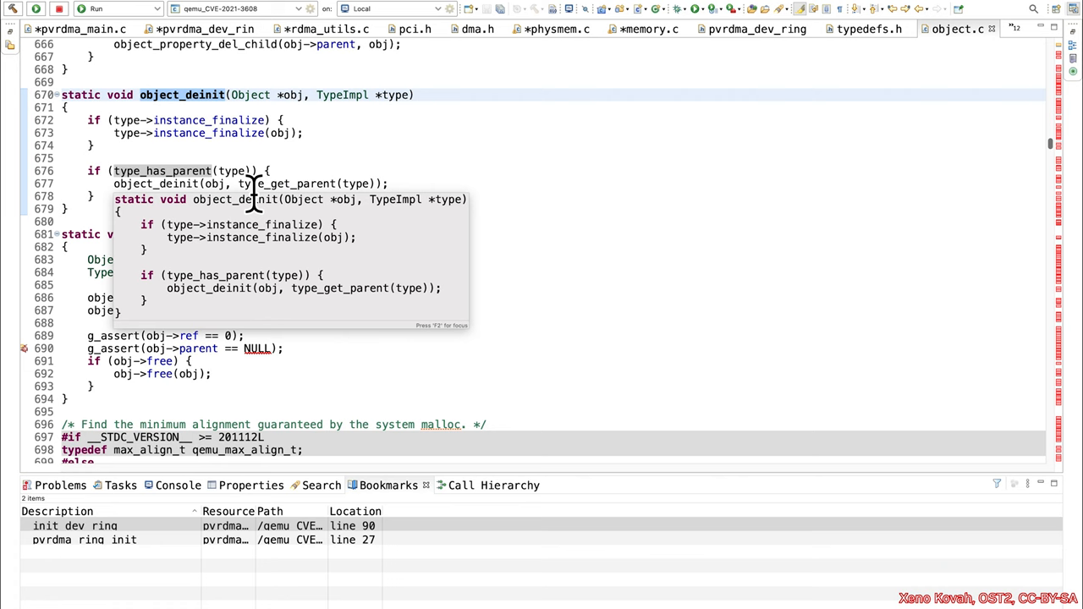
pyautogui.click(161, 314)
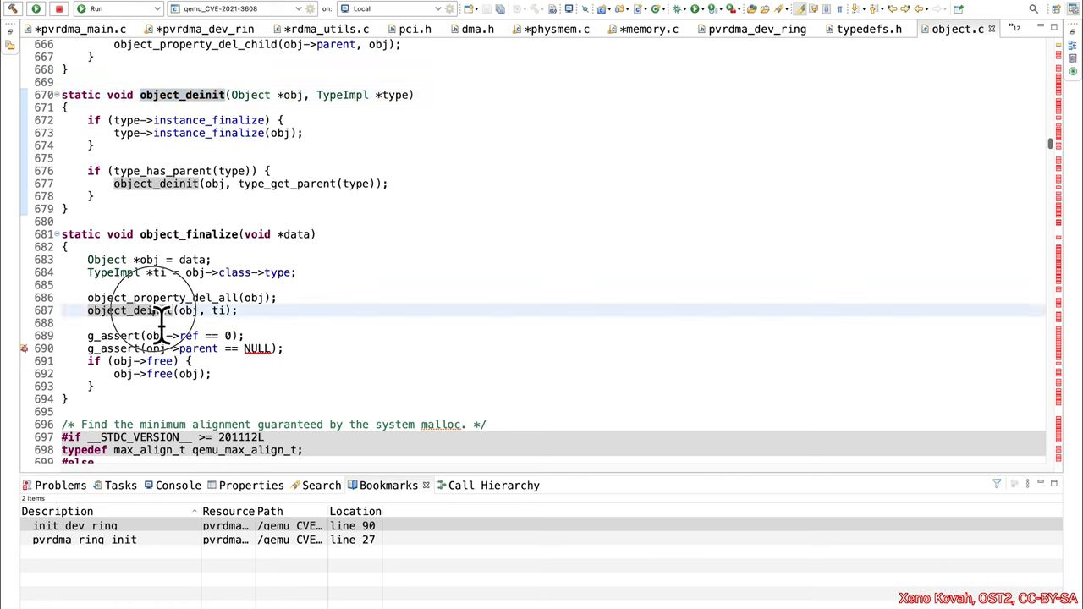
# Read past the parent assertion and select the obj->free check and the obj->free(obj) call on line 692.
pyautogui.click(102, 349)
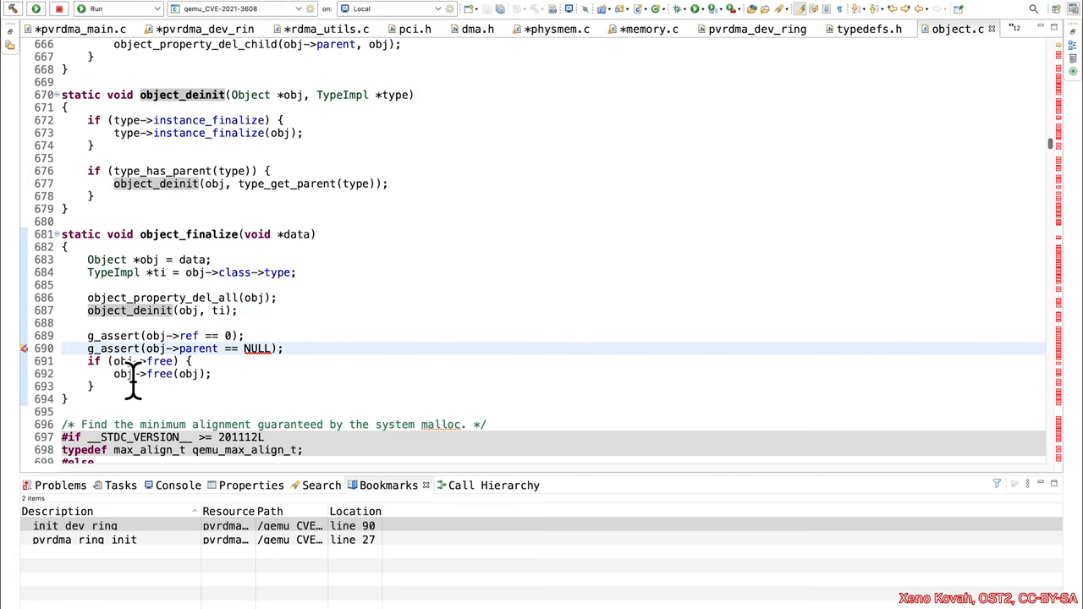
pyautogui.click(127, 362)
pyautogui.moveTo(174, 362); pyautogui.dragTo(113, 362)
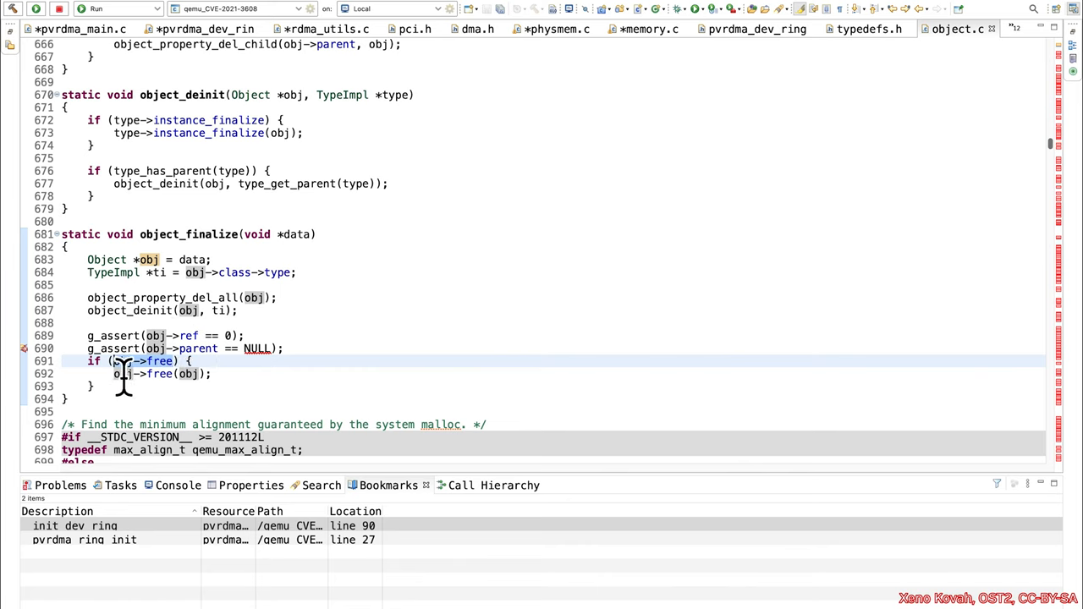
pyautogui.click(182, 374)
pyautogui.moveTo(212, 374); pyautogui.dragTo(125, 374)
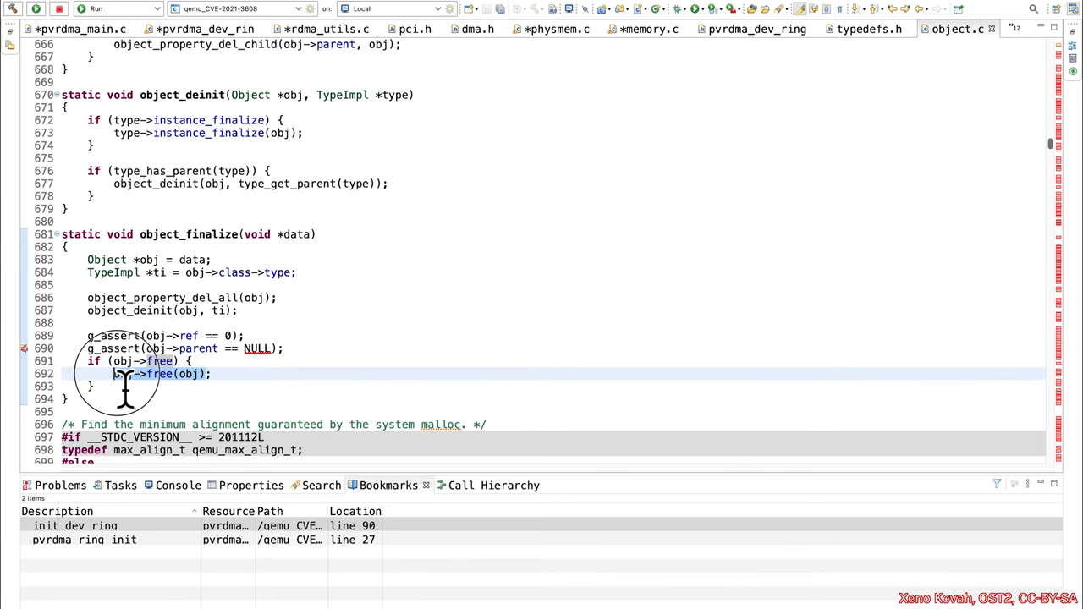